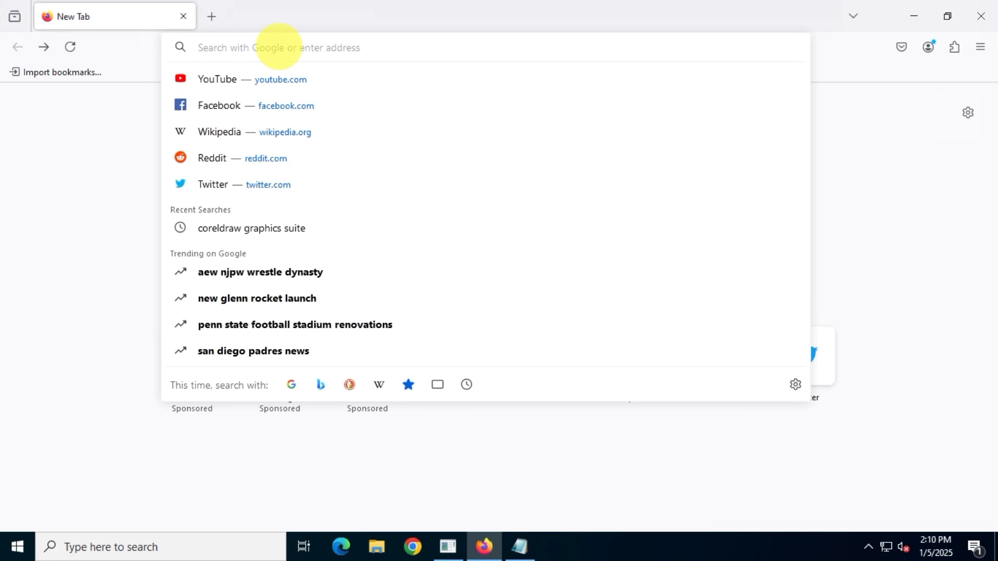
- Search Google for "coreldraw graphics suite" using the suggested recent search
{"action": "type", "text": "corel"}
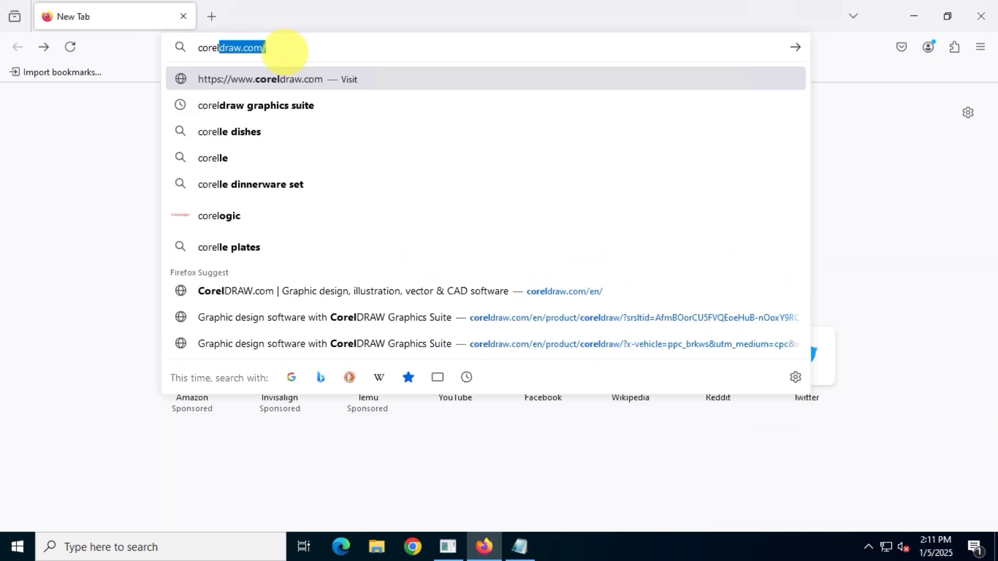
{"action": "key", "text": "Down"}
{"action": "key", "text": "ctrl+a"}
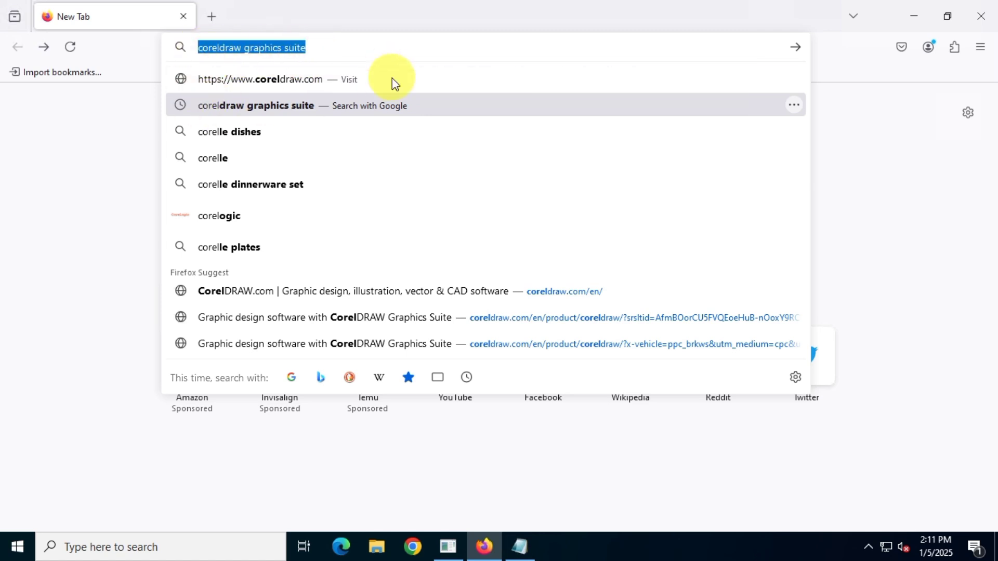
{"action": "left_click", "coordinate": [795, 47]}
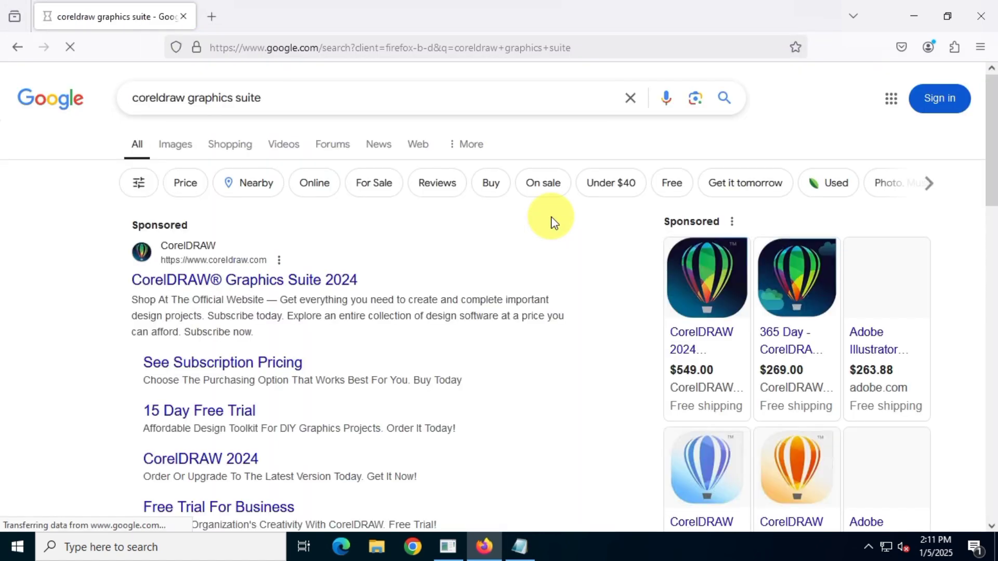
- Open the non-sponsored CorelDRAW product result, go to the site's home page and choose to try CorelDRAW Graphics Suite 2024 free
{"action": "scroll", "coordinate": [485, 326], "scroll_direction": "down", "scroll_amount": 5}
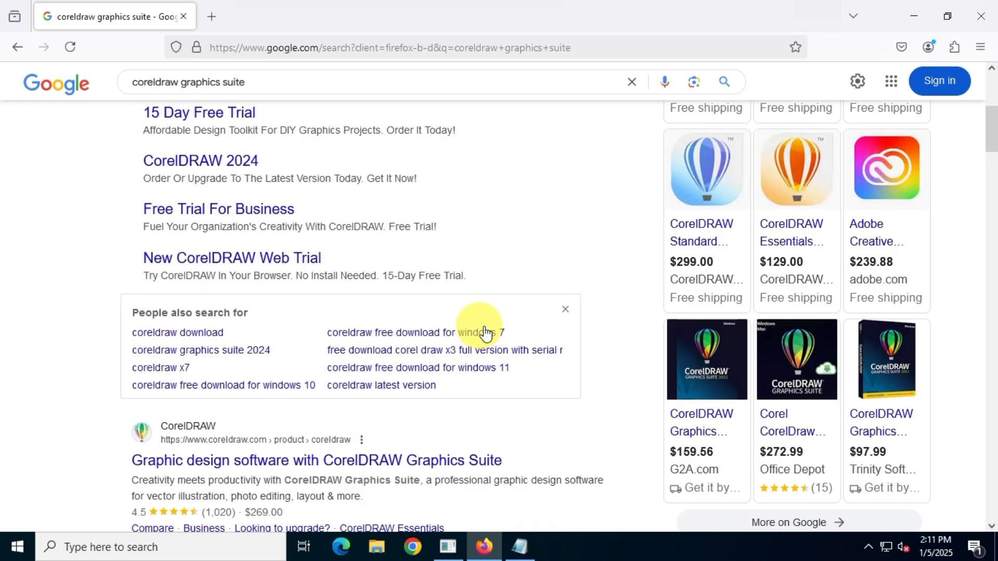
{"action": "scroll", "coordinate": [484, 332], "scroll_direction": "down", "scroll_amount": 4}
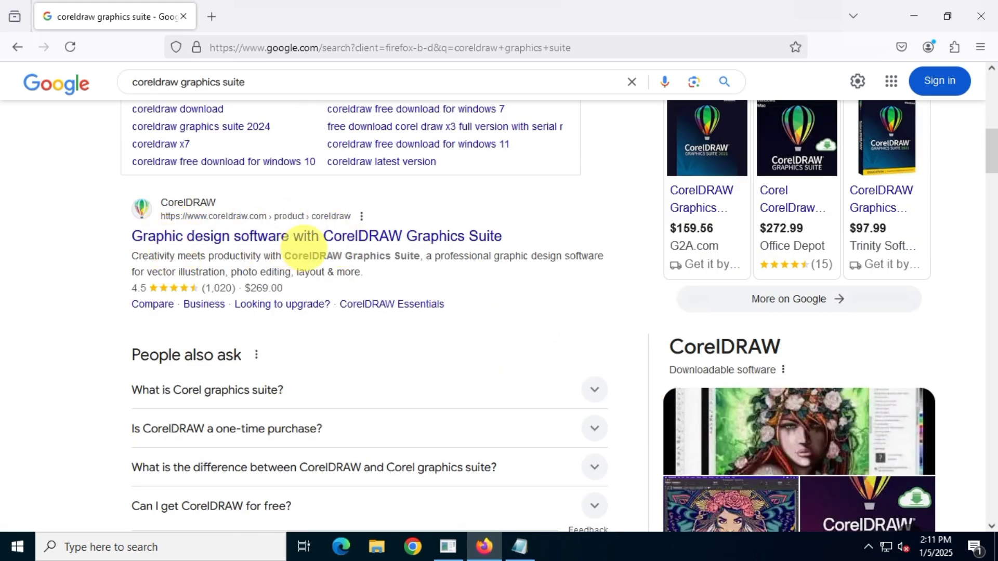
{"action": "left_click", "coordinate": [389, 242]}
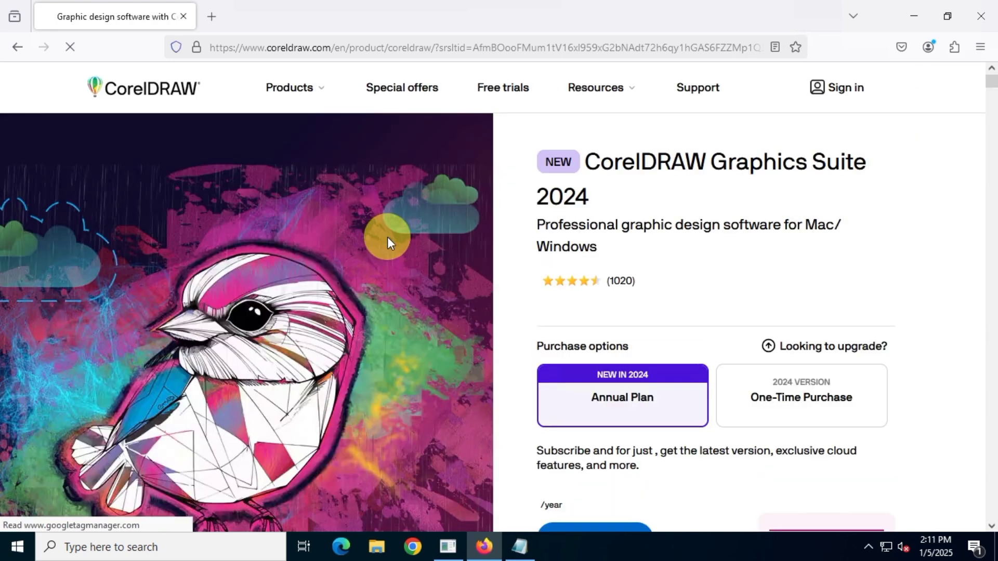
{"action": "left_click", "coordinate": [166, 90]}
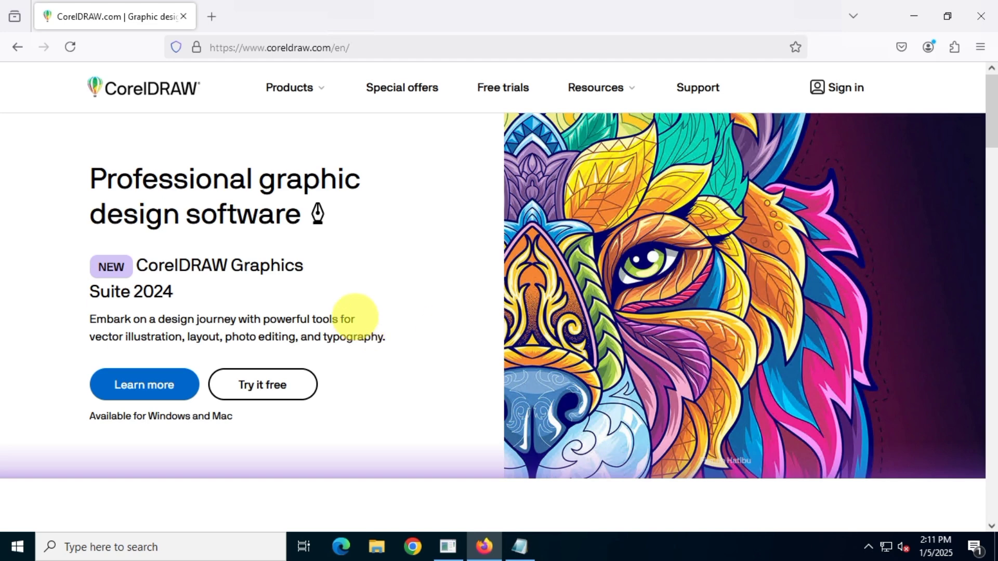
{"action": "left_click", "coordinate": [277, 389]}
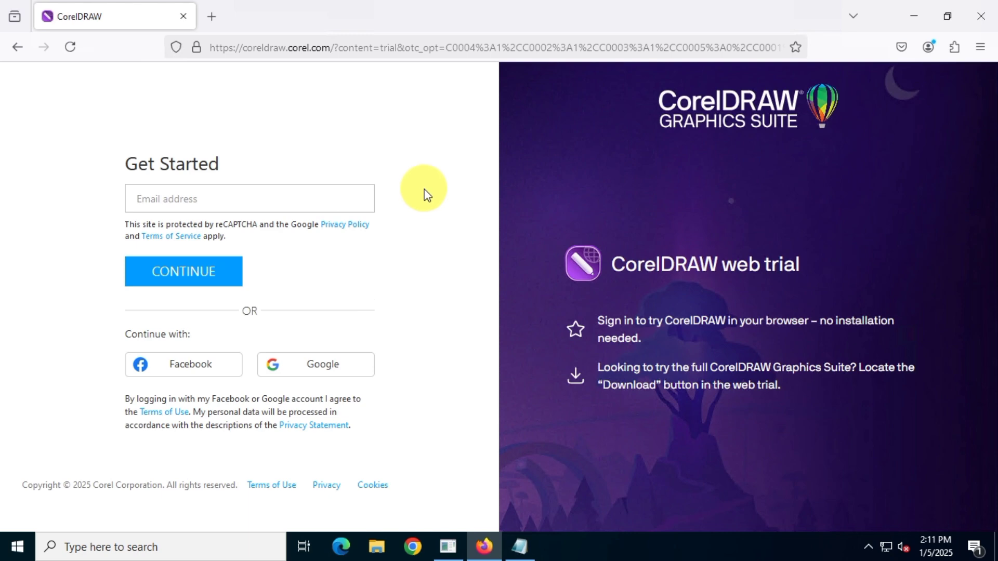
- Enter the temporary e-mail address in the Get Started form and continue
{"action": "right_click", "coordinate": [193, 198]}
{"action": "left_click", "coordinate": [217, 327]}
{"action": "left_click", "coordinate": [445, 261]}
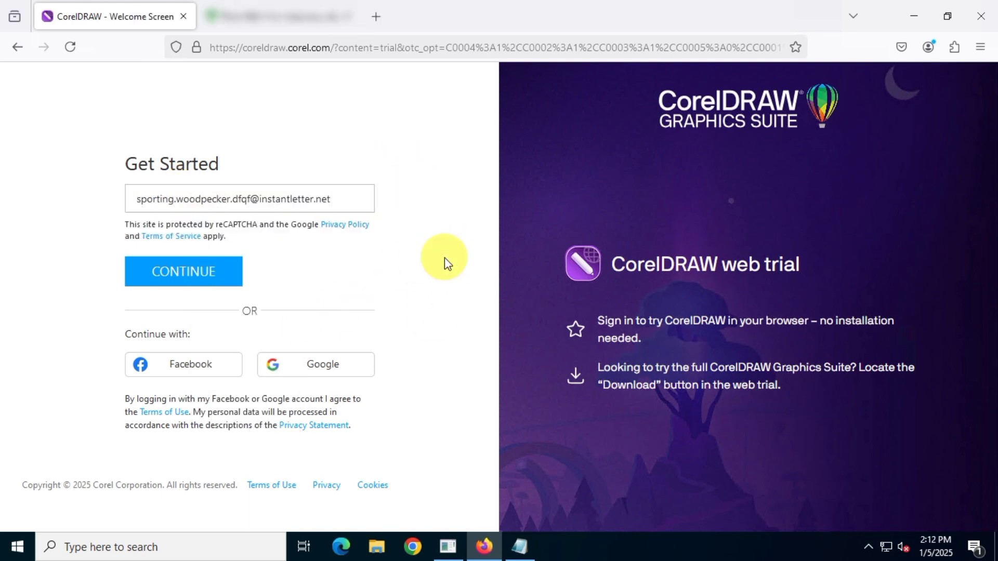
{"action": "left_click", "coordinate": [203, 282]}
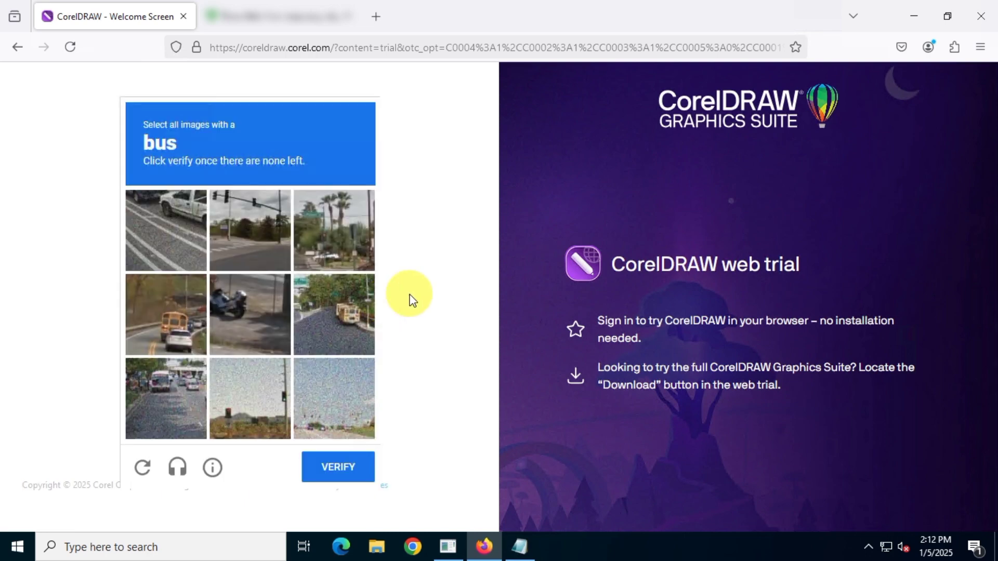
- Select every image with a bus in the reCAPTCHA challenge, including newly loaded ones, and verify
{"action": "left_click", "coordinate": [164, 371]}
{"action": "left_click", "coordinate": [336, 302]}
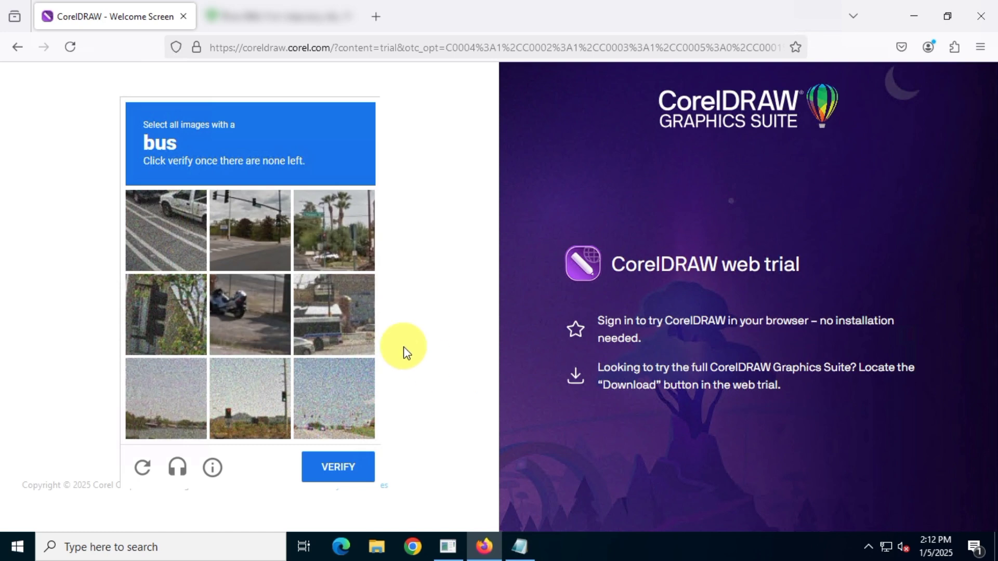
{"action": "left_click", "coordinate": [312, 325]}
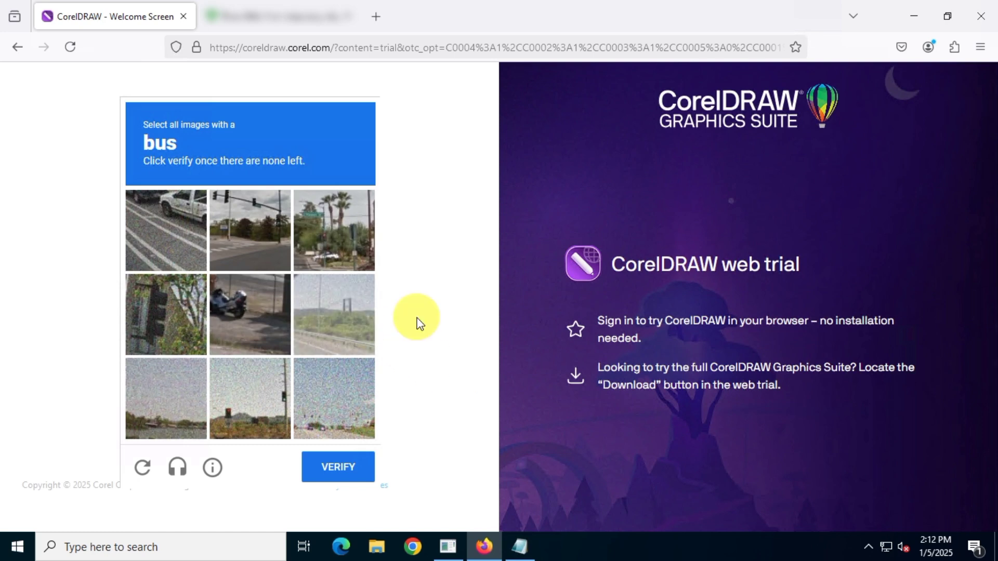
{"action": "left_click", "coordinate": [353, 464]}
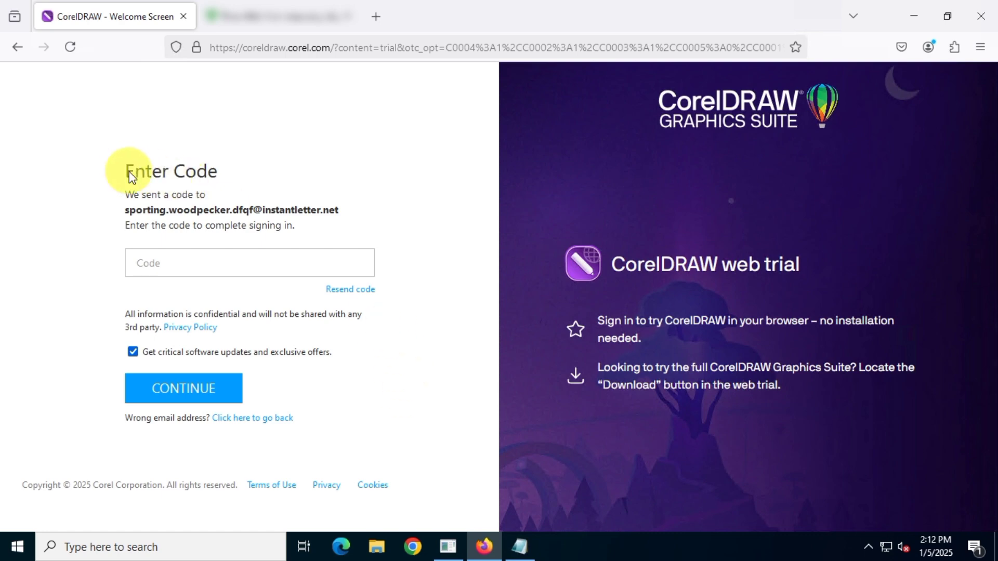
- Open the one-time-code e-mail from Corel in the temporary mailbox and copy the sign-in code
{"action": "left_click_drag", "start_coordinate": [128, 172], "coordinate": [356, 167]}
{"action": "left_click", "coordinate": [356, 167]}
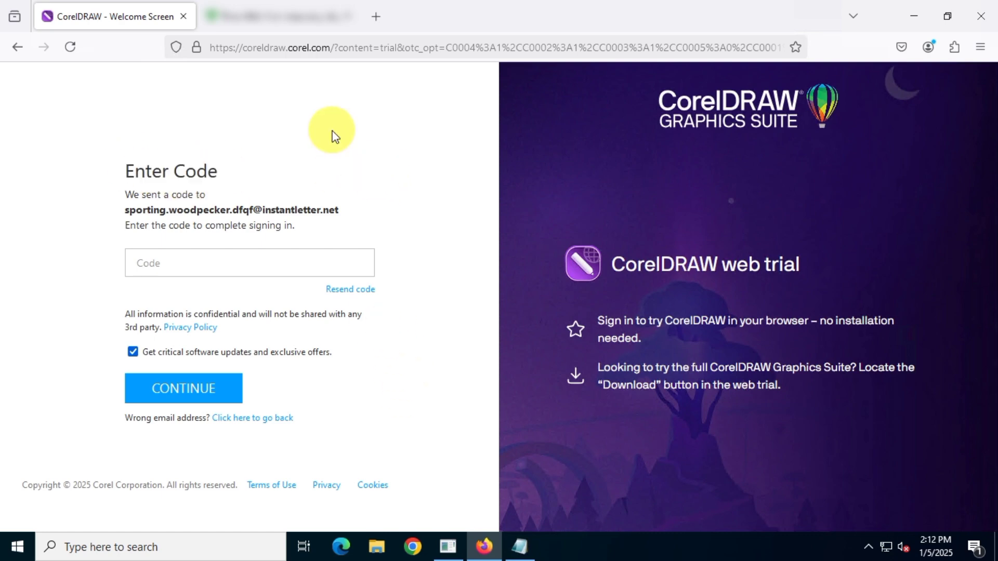
{"action": "left_click", "coordinate": [274, 18]}
{"action": "left_click", "coordinate": [279, 194]}
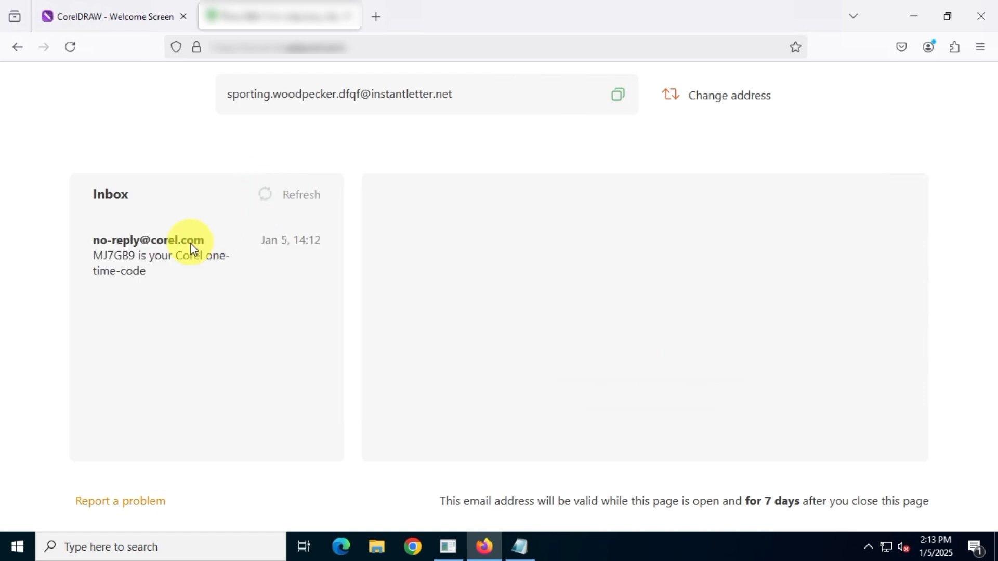
{"action": "left_click", "coordinate": [191, 249]}
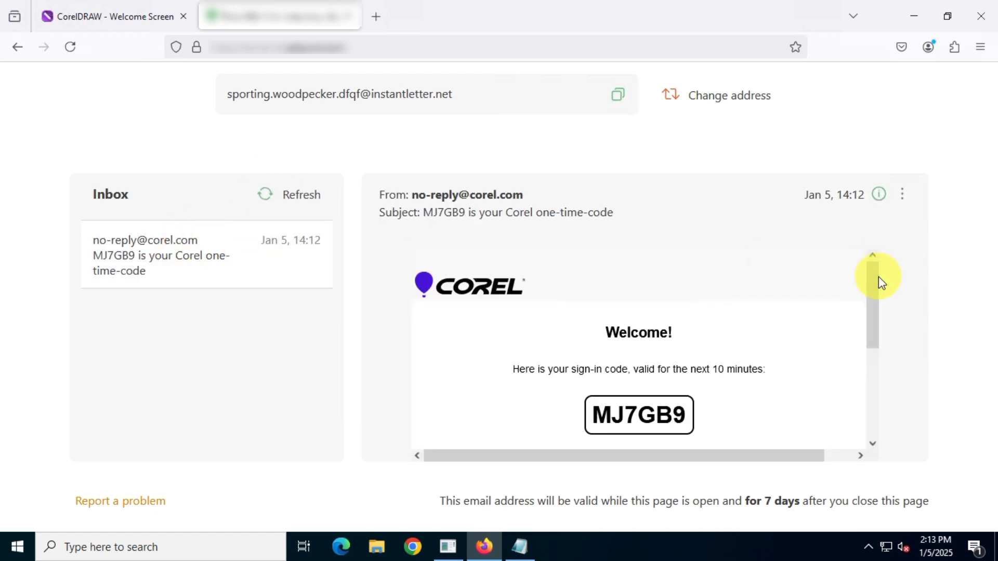
{"action": "scroll", "coordinate": [847, 296], "scroll_direction": "down", "scroll_amount": 2}
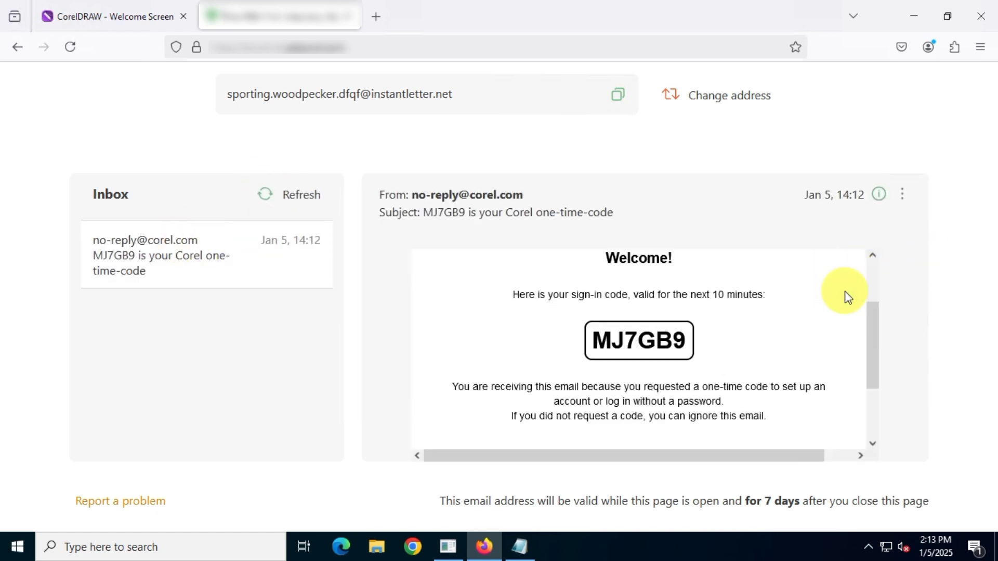
{"action": "left_click_drag", "start_coordinate": [594, 343], "coordinate": [679, 339]}
{"action": "right_click", "coordinate": [679, 343]}
{"action": "left_click", "coordinate": [686, 353]}
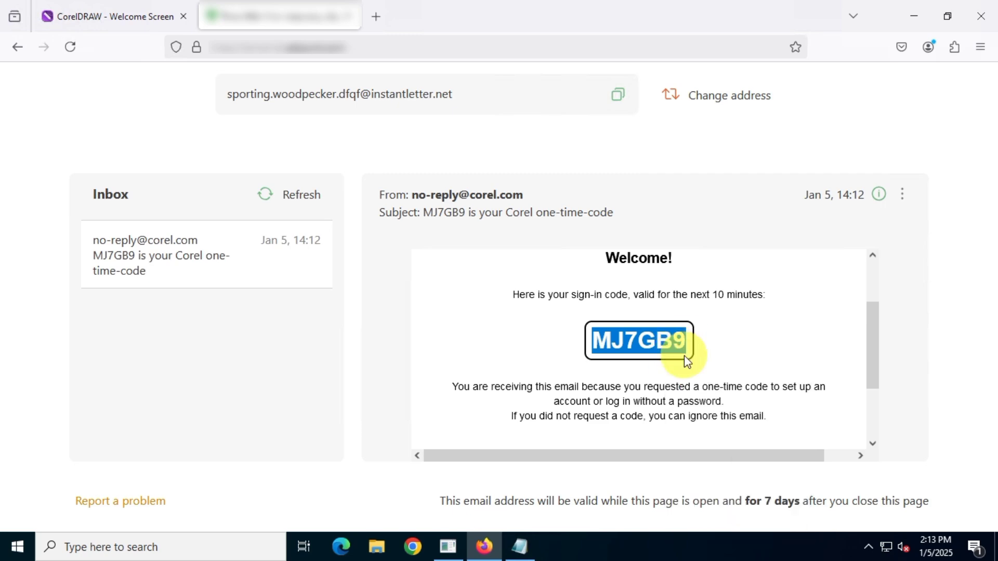
- Paste the verification code into the Enter Code form on the CorelDRAW sign-in page and continue
{"action": "left_click", "coordinate": [115, 16]}
{"action": "left_click", "coordinate": [178, 255]}
{"action": "key", "text": "ctrl+v"}
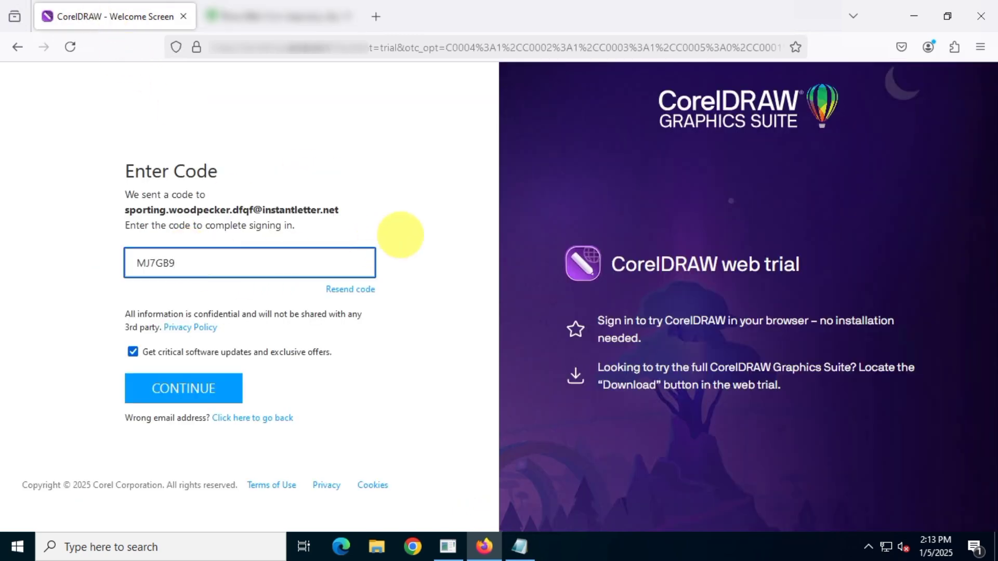
{"action": "left_click", "coordinate": [198, 388]}
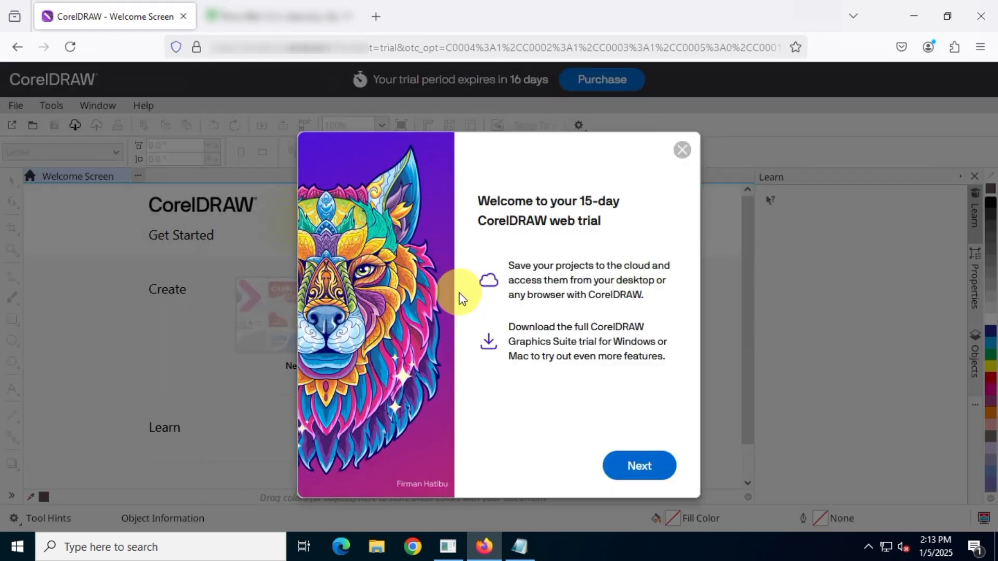
- Advance past the web trial welcome message, choose Intermediate as the experience level and close the profile survey
{"action": "left_click_drag", "start_coordinate": [477, 201], "coordinate": [624, 225]}
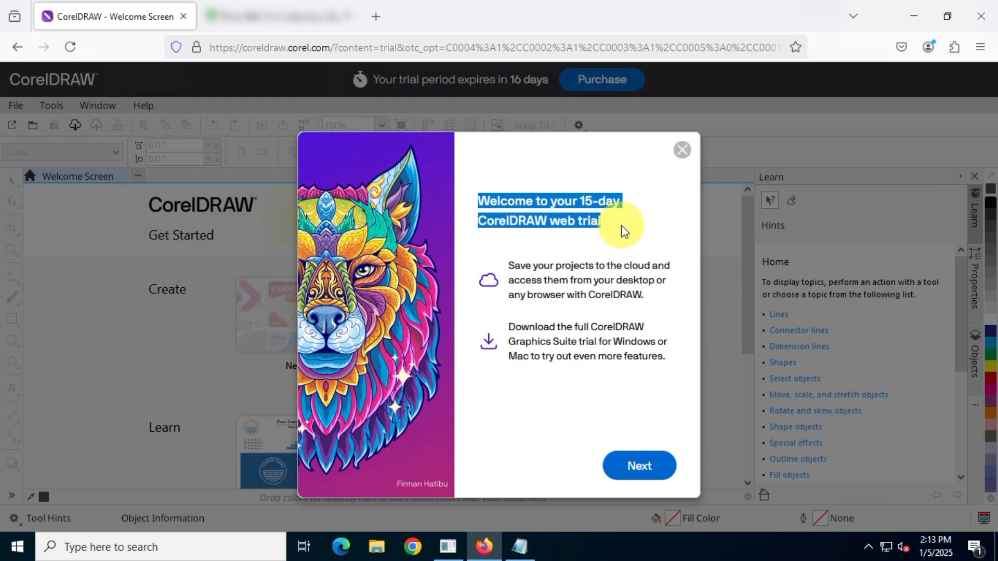
{"action": "left_click", "coordinate": [663, 238]}
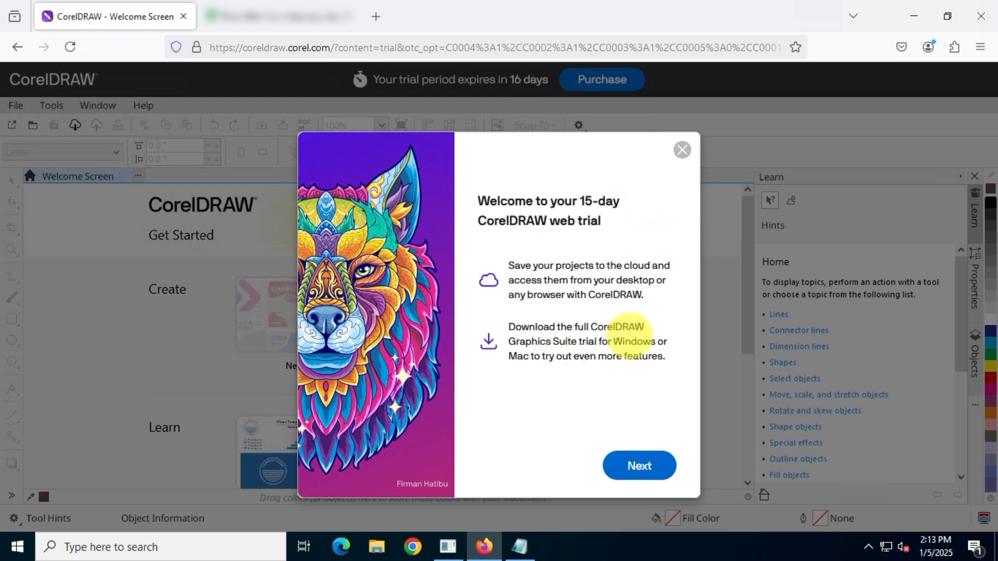
{"action": "left_click", "coordinate": [642, 468]}
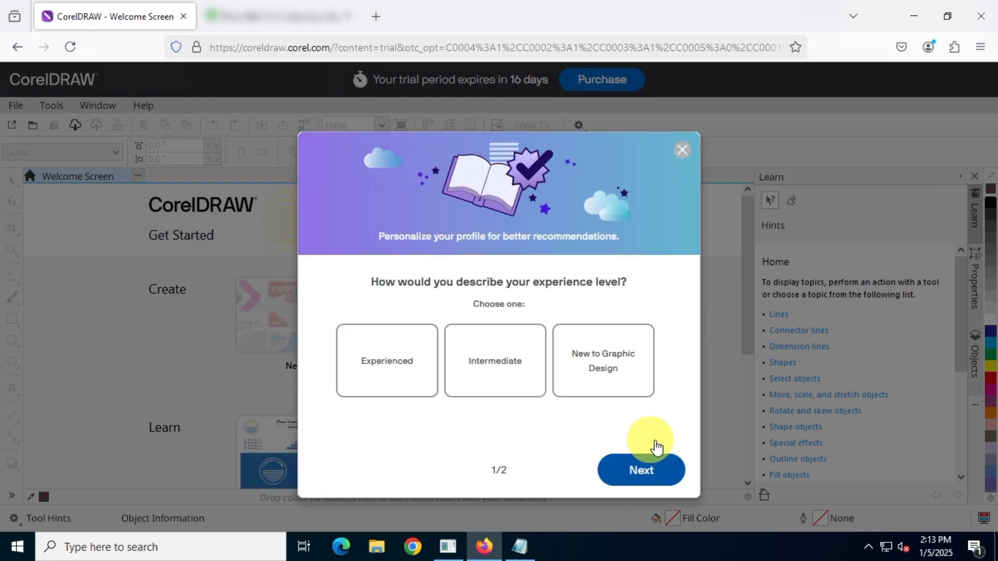
{"action": "left_click", "coordinate": [487, 368]}
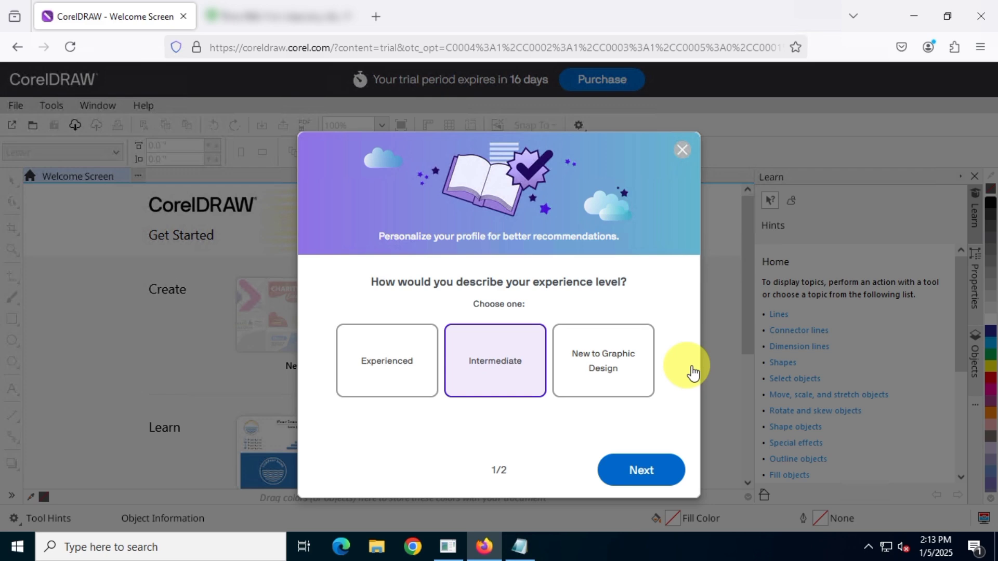
{"action": "left_click", "coordinate": [680, 152]}
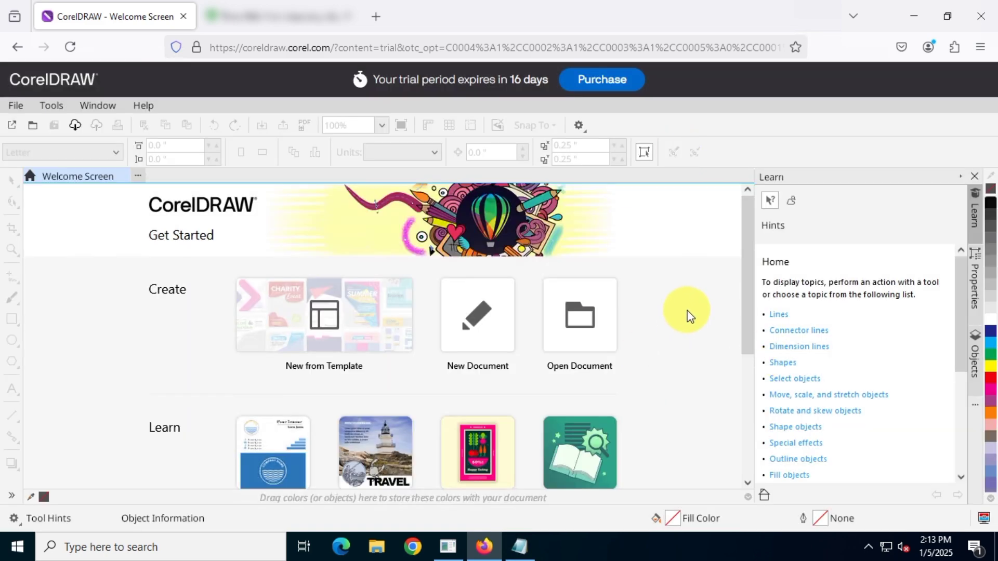
- Request the full CorelDRAW Graphics Suite trial from the web app and download the Windows version
{"action": "left_click", "coordinate": [15, 106]}
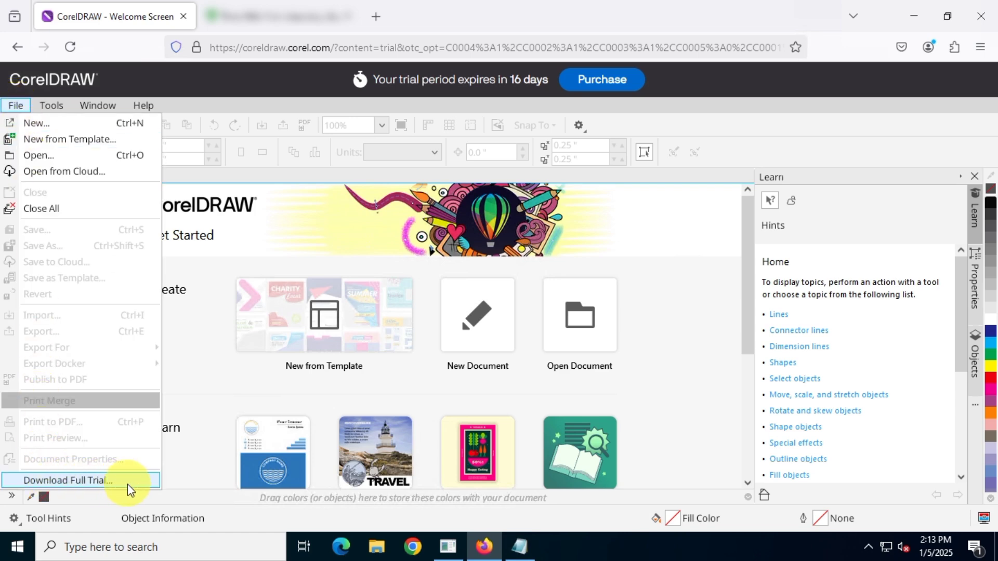
{"action": "left_click", "coordinate": [140, 482]}
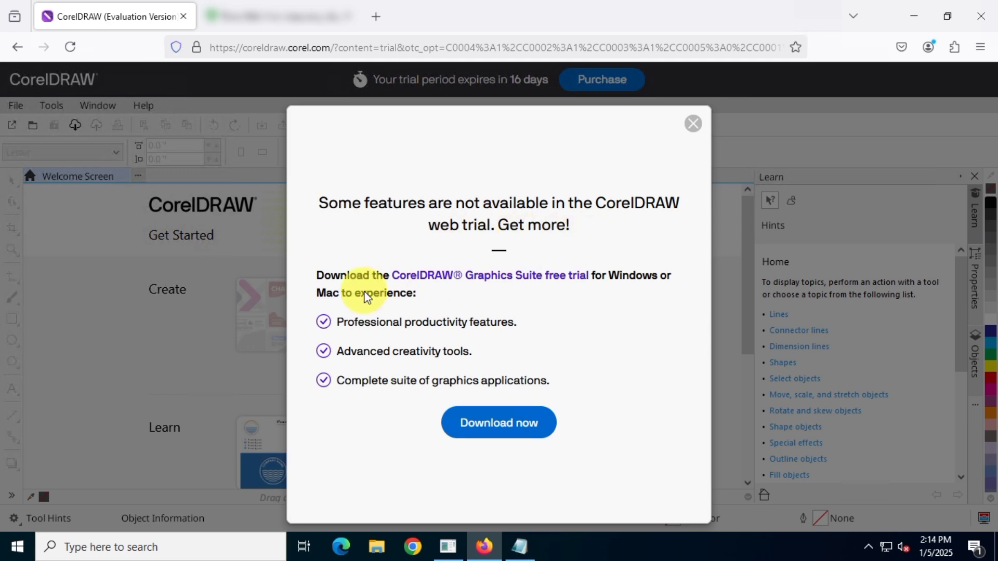
{"action": "left_click", "coordinate": [523, 429]}
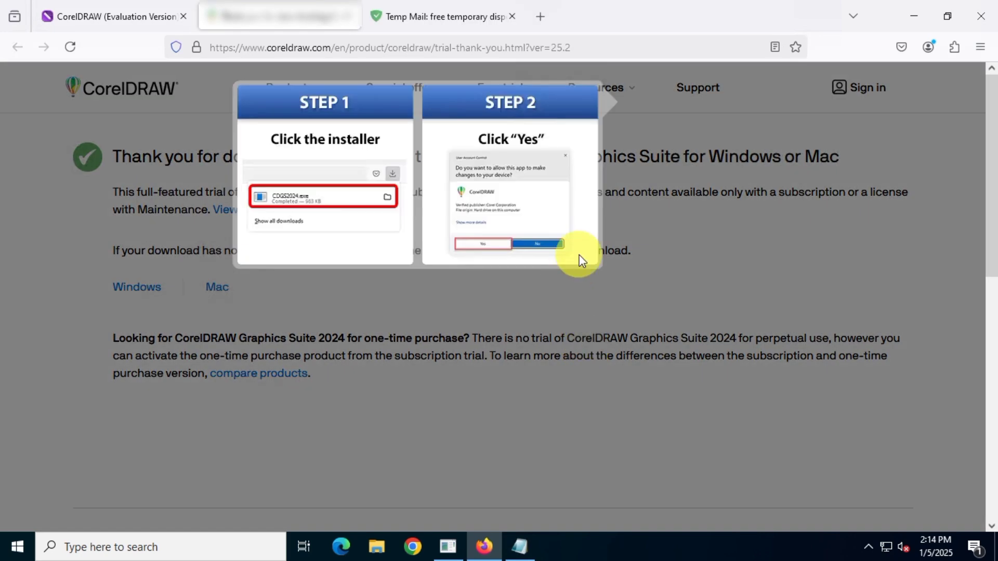
{"action": "left_click", "coordinate": [656, 243]}
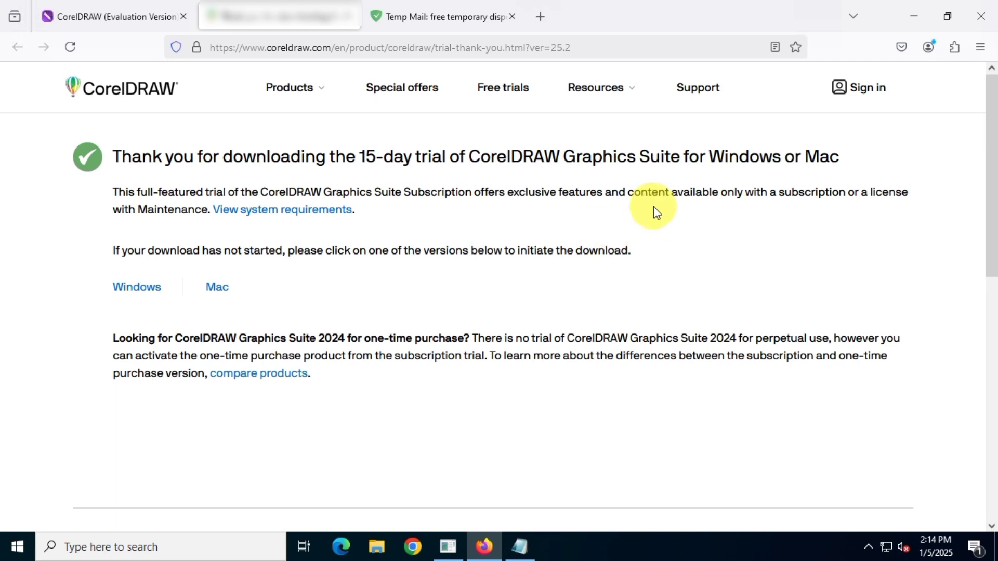
{"action": "left_click", "coordinate": [138, 288]}
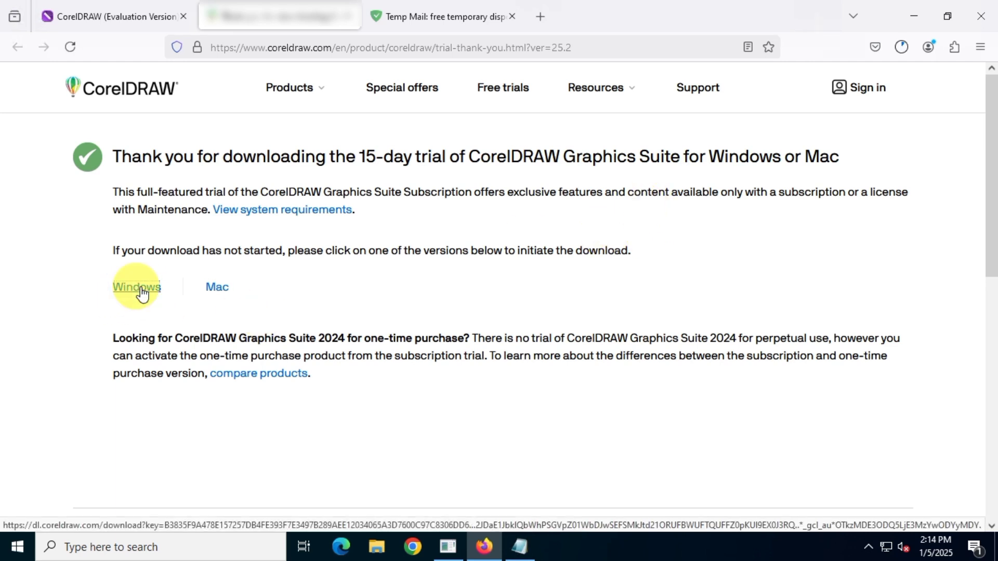
- Show the downloaded CorelDRAW installer in its folder, run it and minimize the folder window
{"action": "left_click", "coordinate": [893, 84]}
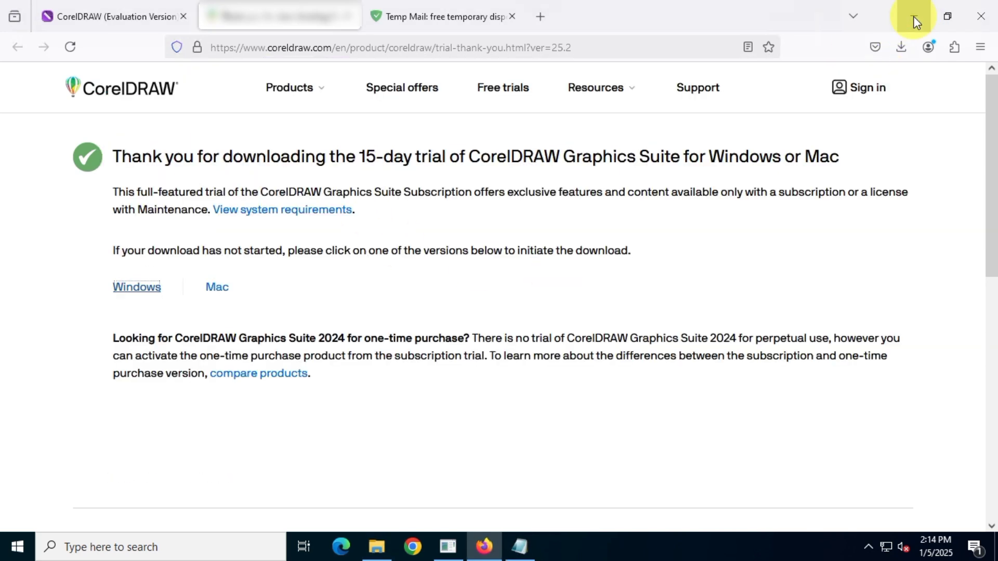
{"action": "left_click", "coordinate": [913, 16]}
{"action": "double_click", "coordinate": [334, 177]}
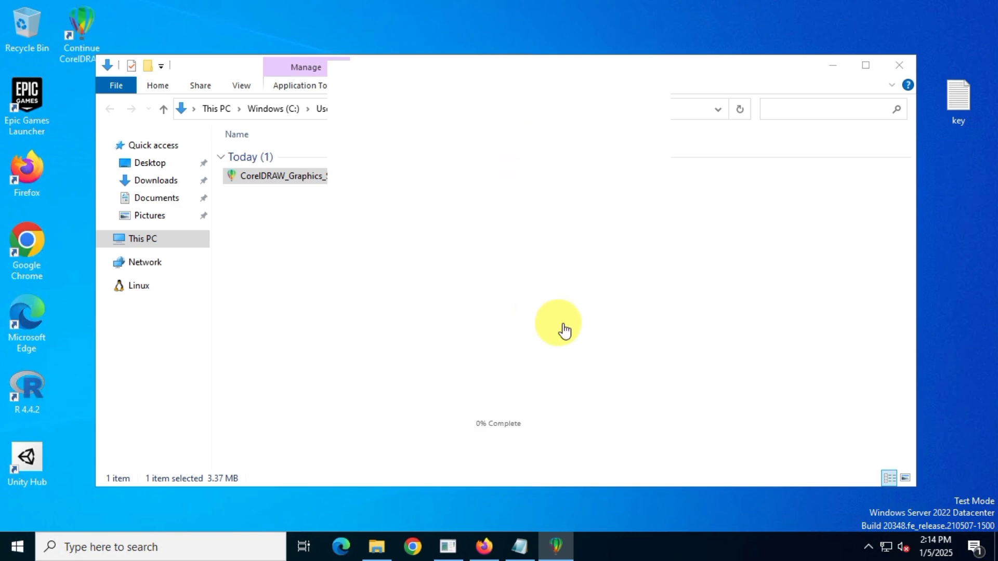
{"action": "left_click", "coordinate": [832, 65]}
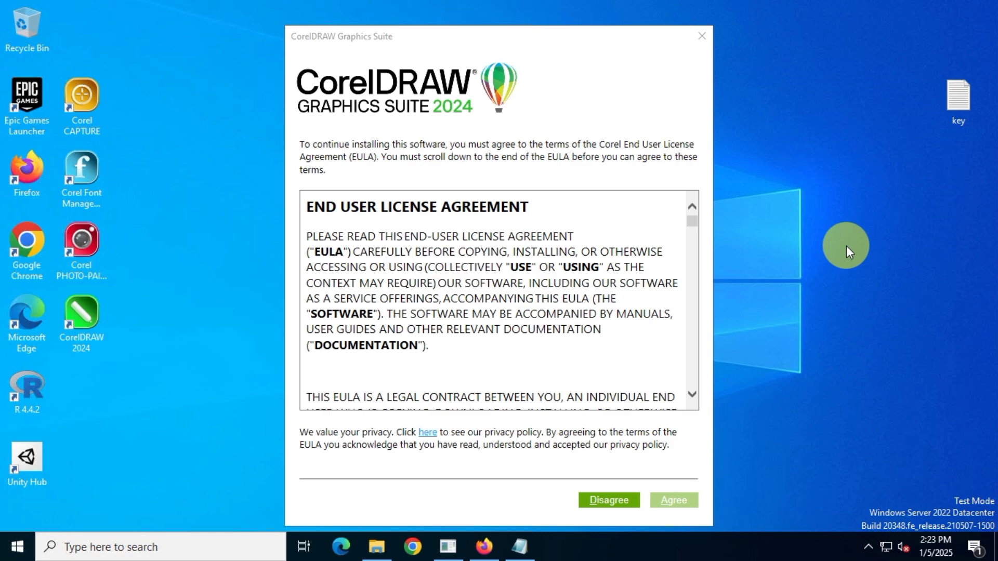
- Scroll to the end of the CorelDRAW Graphics Suite 2024 End User License Agreement and agree to it
{"action": "left_click", "coordinate": [692, 239]}
{"action": "scroll", "coordinate": [693, 314], "scroll_direction": "down", "scroll_amount": 20}
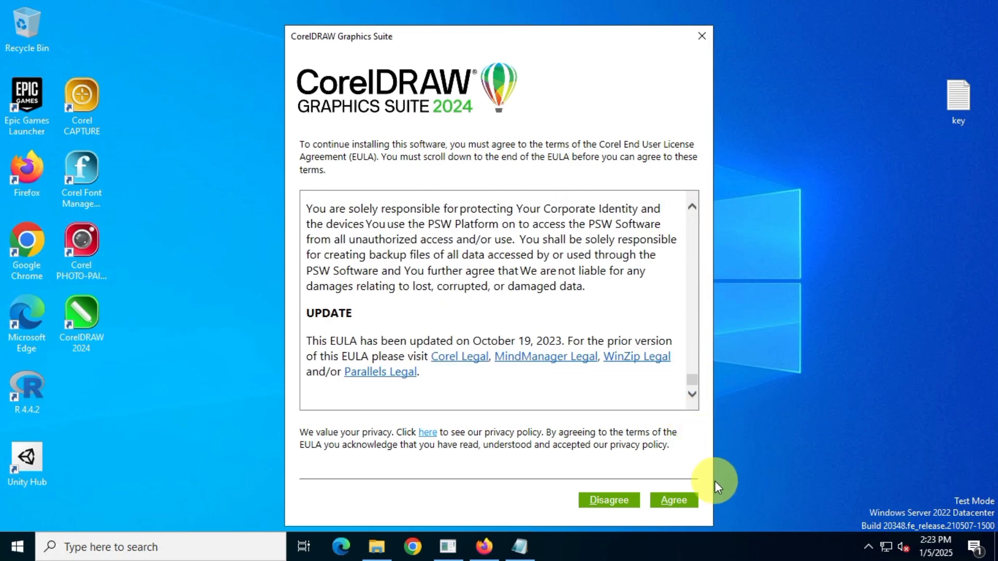
{"action": "left_click", "coordinate": [674, 500]}
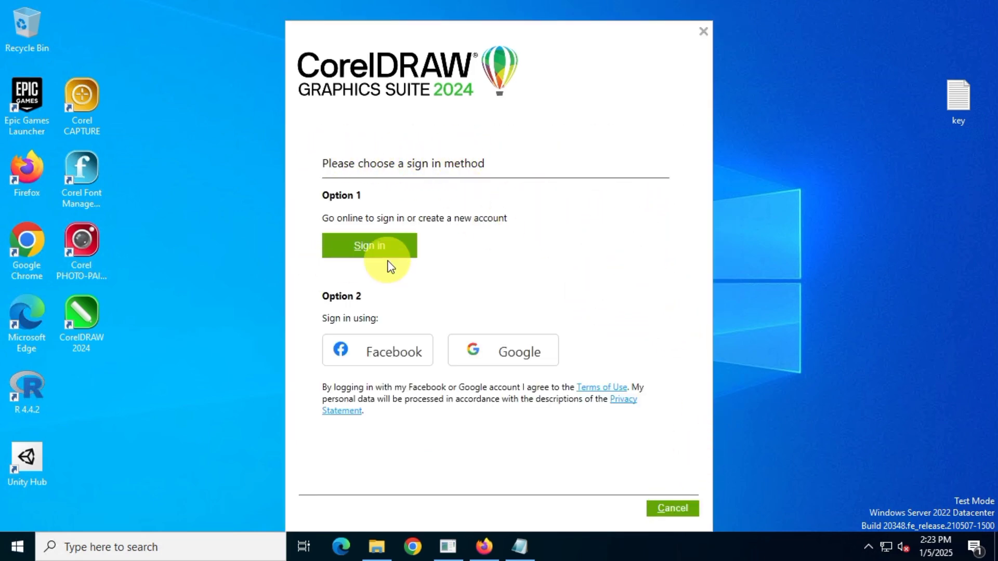
- Start the online sign-in, enter the temporary e-mail address on Corel's page and request a one-time code
{"action": "left_click", "coordinate": [368, 250]}
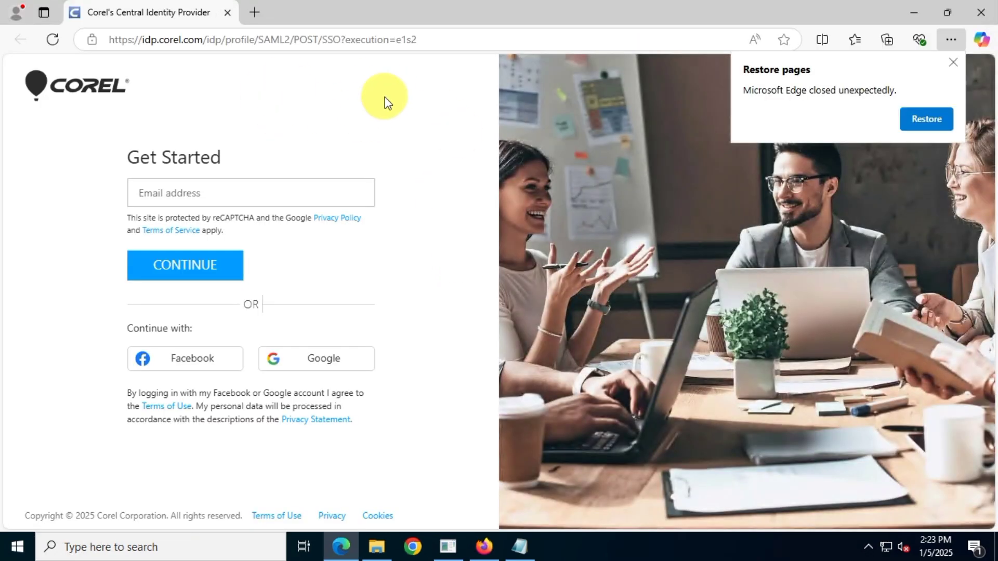
{"action": "left_click", "coordinate": [167, 192]}
{"action": "right_click", "coordinate": [185, 189]}
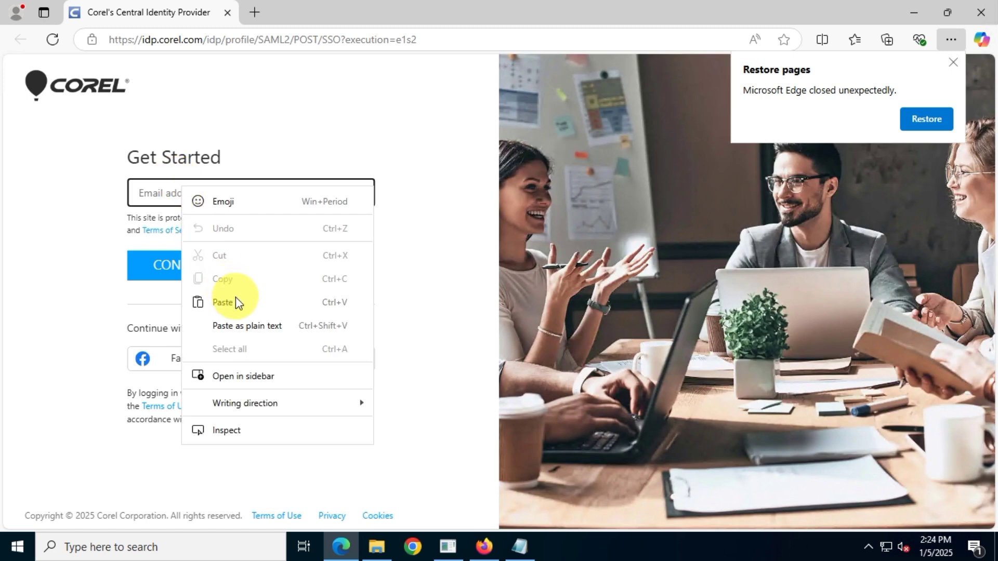
{"action": "left_click", "coordinate": [237, 300]}
{"action": "left_click", "coordinate": [202, 267]}
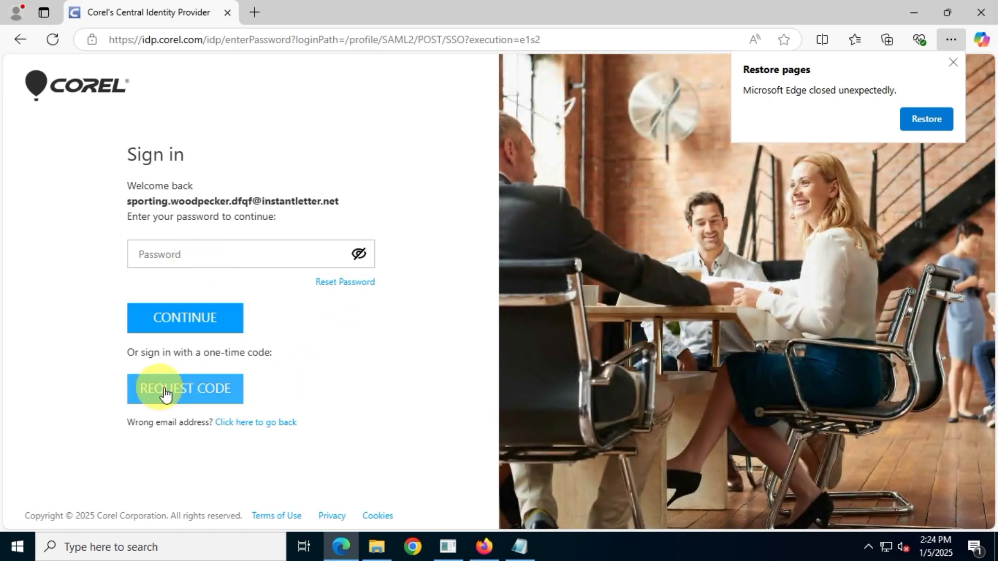
{"action": "left_click", "coordinate": [187, 397]}
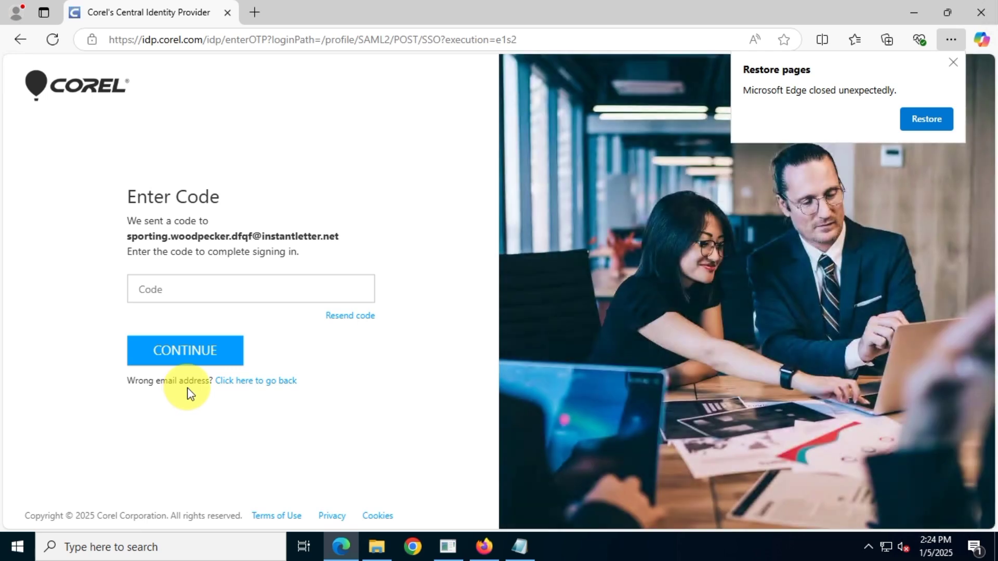
- Switch to the temporary inbox in Firefox, copy the one-time code from the newest Corel e-mail and minimize the browser
{"action": "left_click", "coordinate": [484, 545]}
{"action": "left_click", "coordinate": [262, 193]}
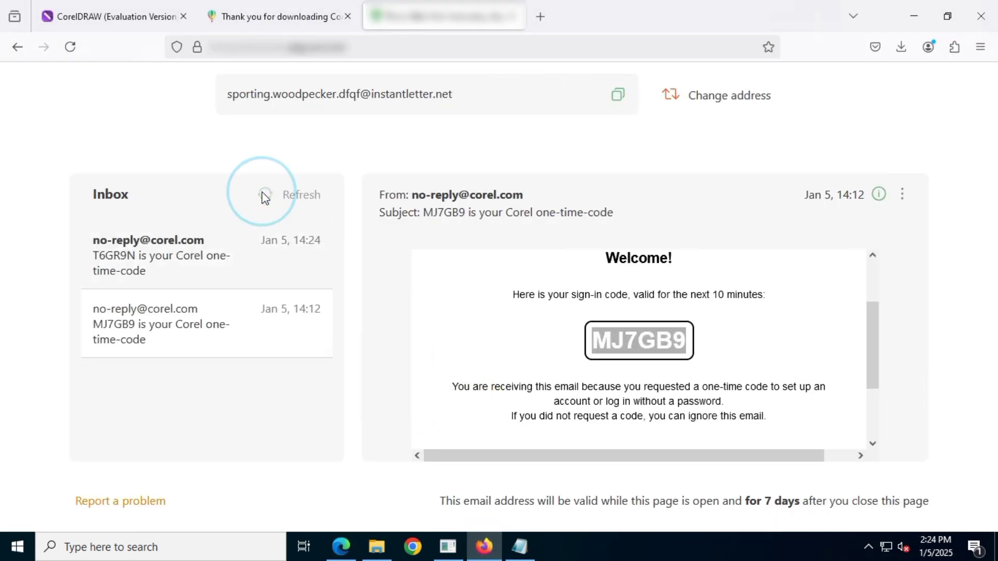
{"action": "left_click", "coordinate": [213, 250]}
{"action": "double_click", "coordinate": [646, 408]}
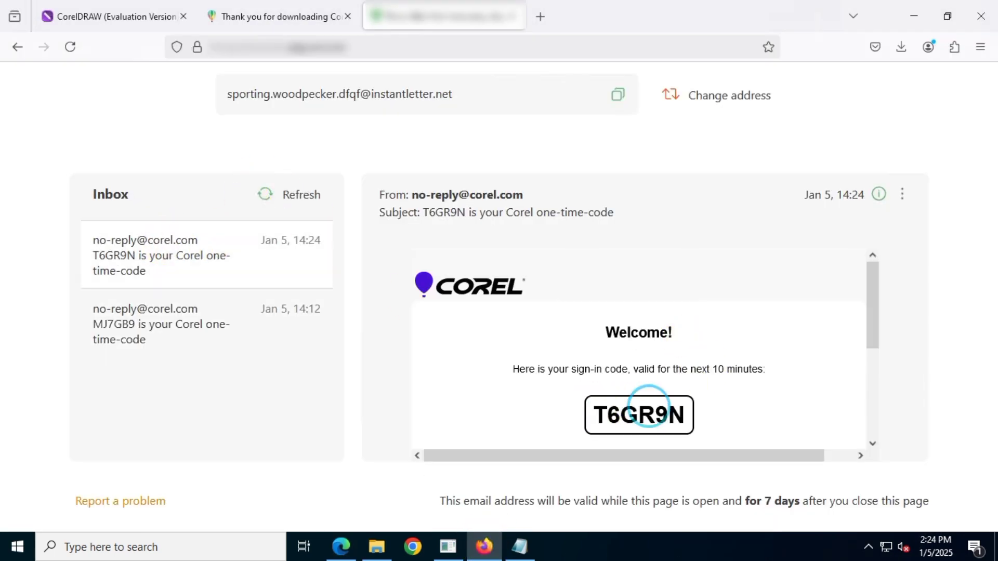
{"action": "right_click", "coordinate": [679, 410]}
{"action": "left_click", "coordinate": [720, 224]}
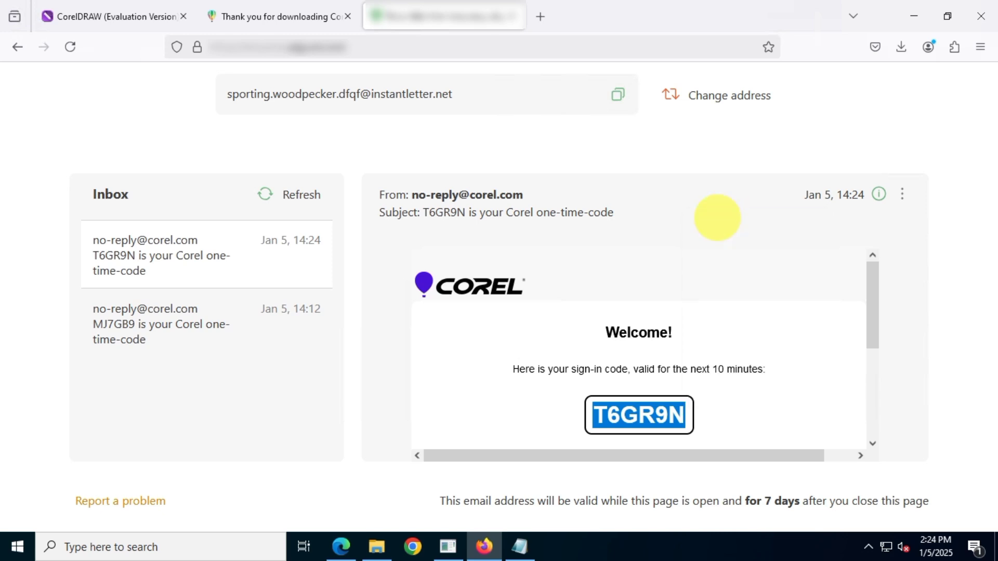
{"action": "left_click", "coordinate": [917, 21]}
- Paste the one-time verification code into the Code field and submit it to complete the Corel sign-in
{"action": "left_click", "coordinate": [183, 290]}
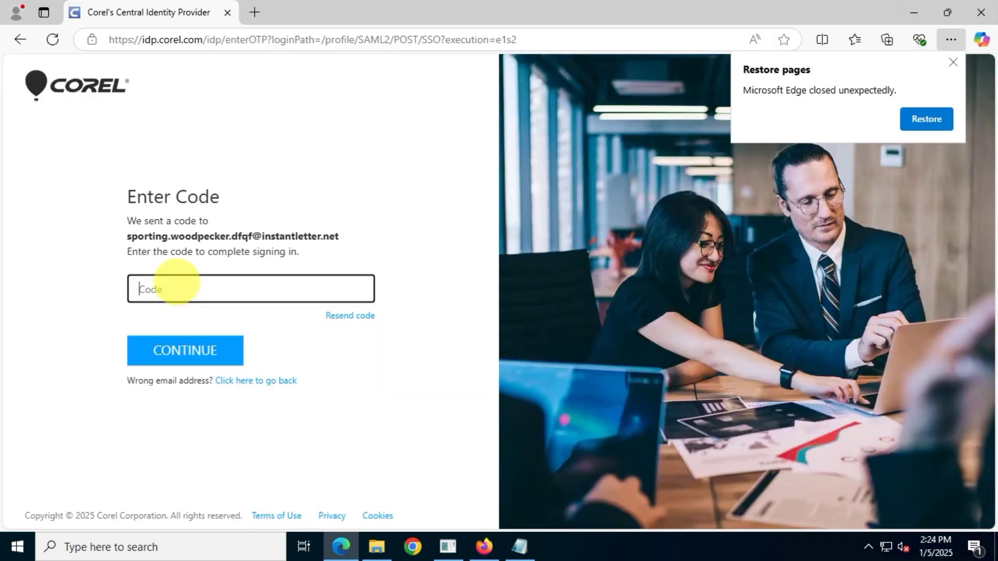
{"action": "key", "text": "ctrl+v"}
{"action": "left_click", "coordinate": [185, 349]}
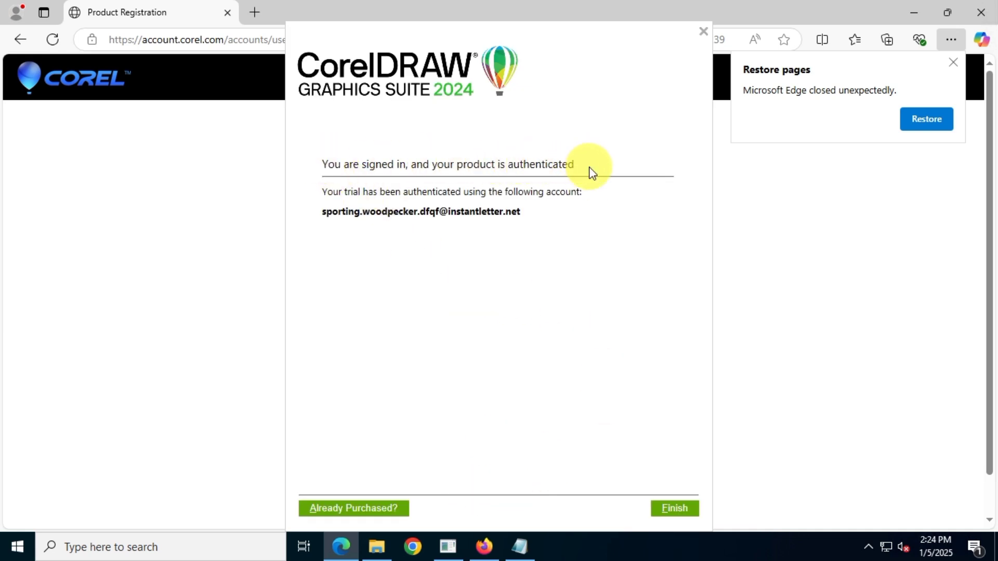
- Close the product registration browser pages and finish the CorelDRAW Graphics Suite 2024 authentication dialog
{"action": "left_click", "coordinate": [975, 9]}
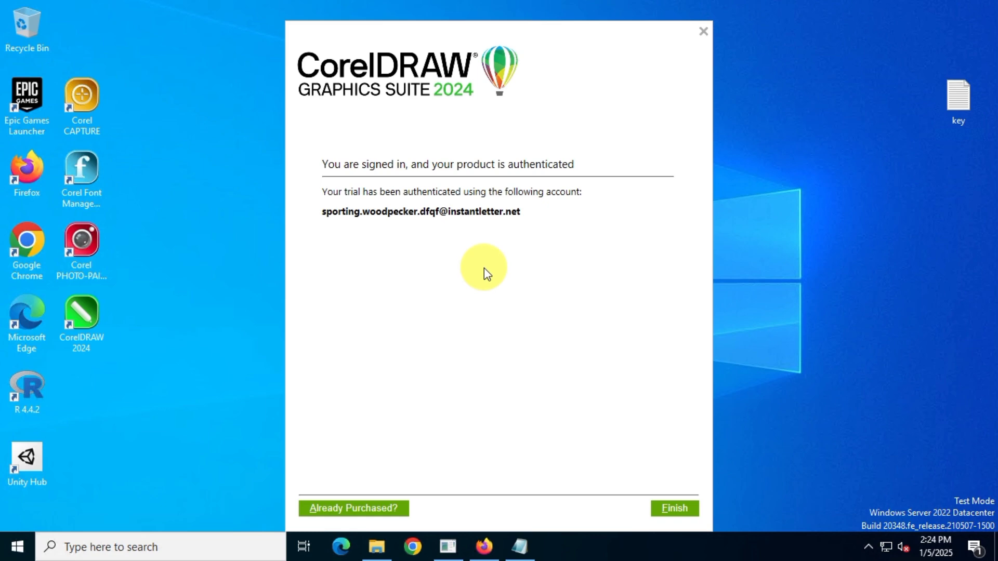
{"action": "left_click", "coordinate": [680, 513]}
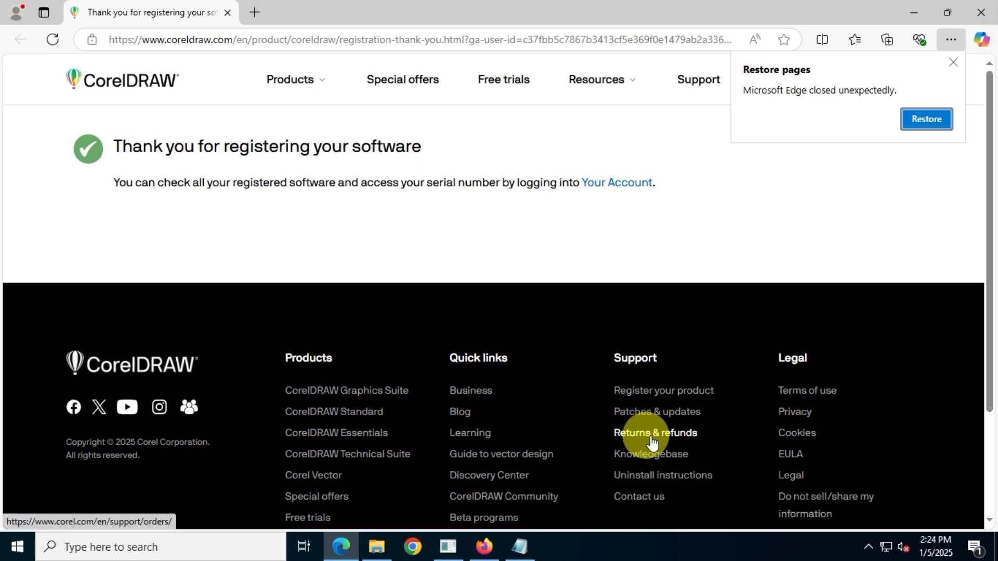
{"action": "left_click", "coordinate": [980, 20]}
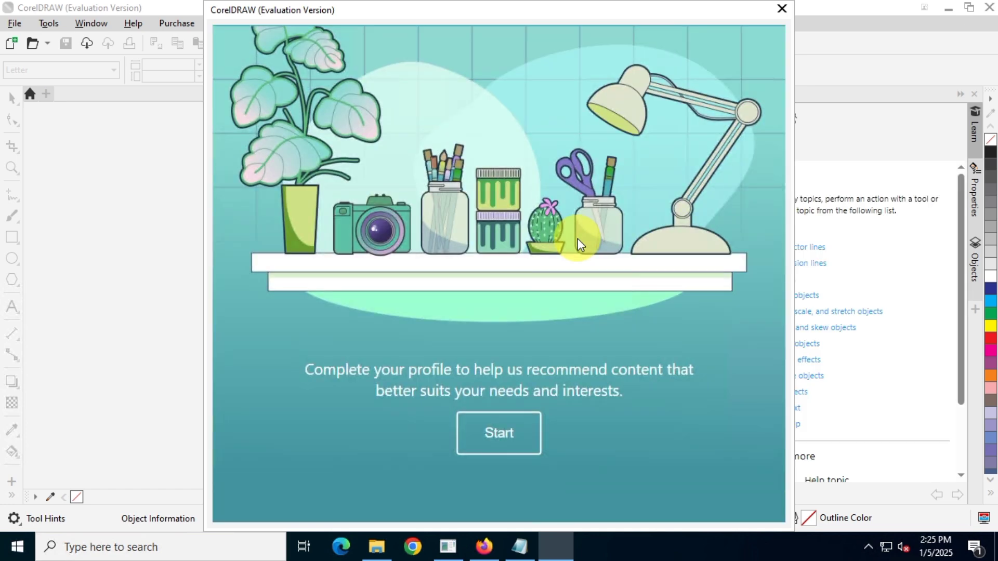
- Start the profile survey, dismiss it without choosing an experience level, and create a new document with the default settings
{"action": "left_click", "coordinate": [505, 443]}
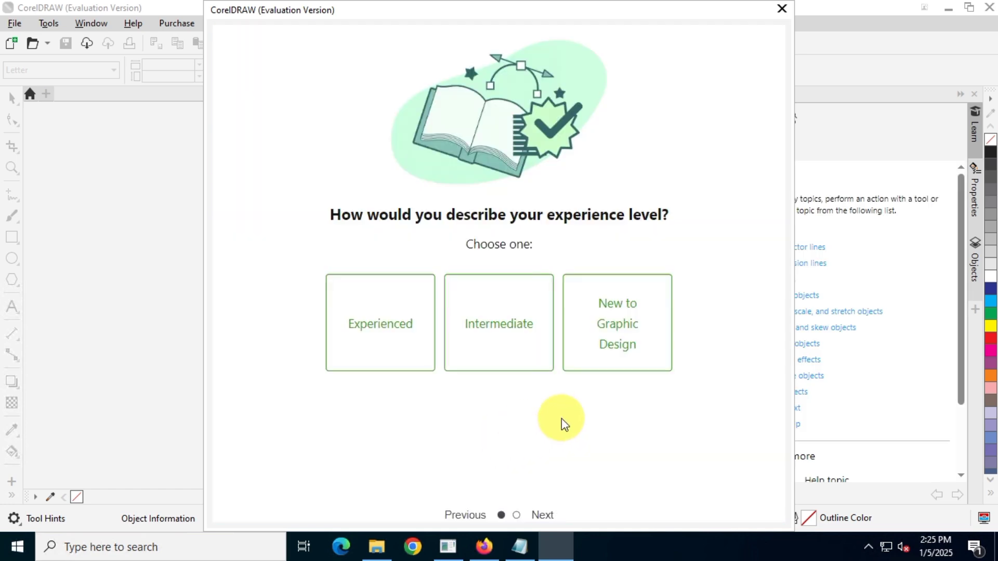
{"action": "left_click", "coordinate": [782, 8]}
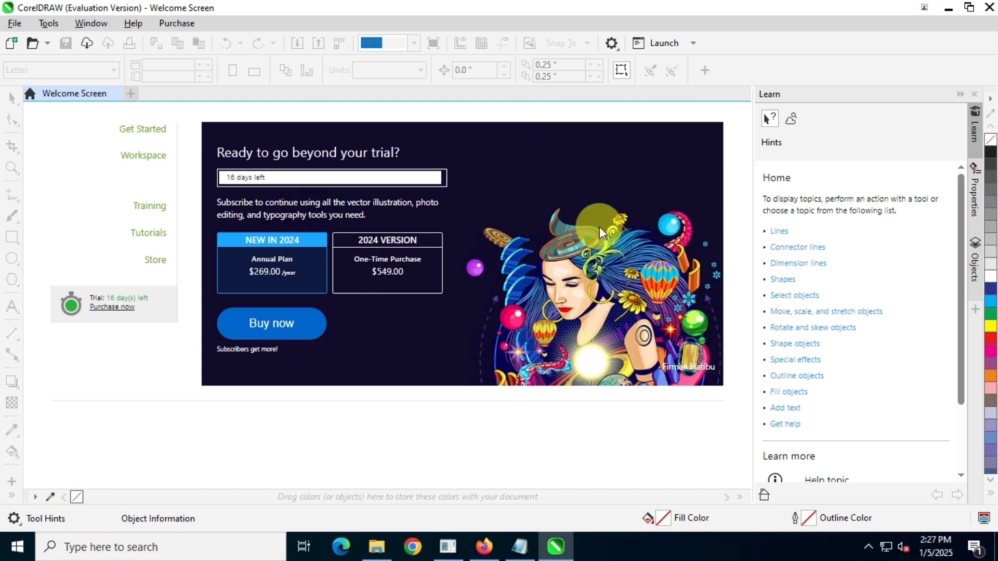
{"action": "left_click", "coordinate": [132, 95]}
{"action": "left_click", "coordinate": [740, 490]}
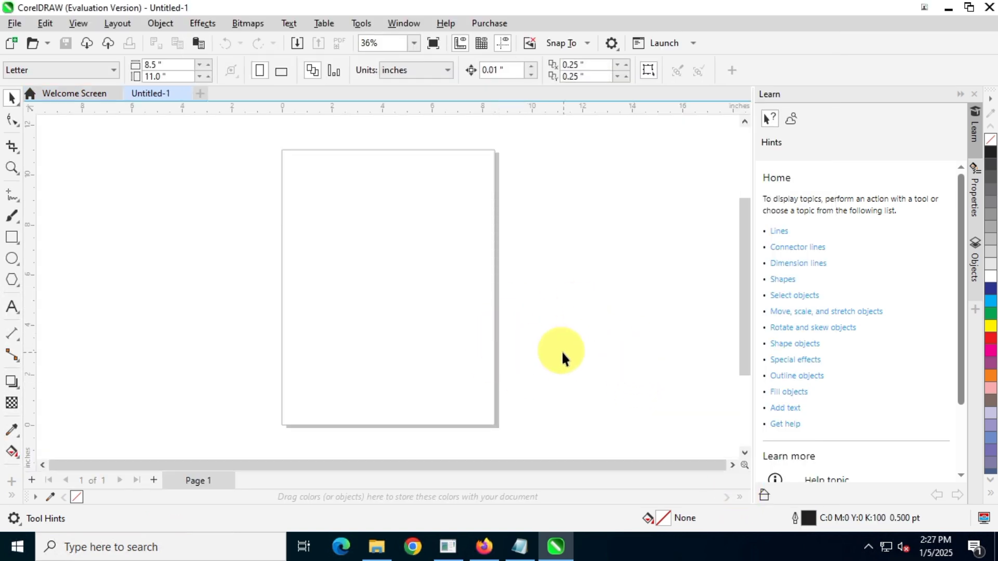
- View the About CorelDRAW version information of the evaluation version and close it
{"action": "left_click", "coordinate": [443, 25]}
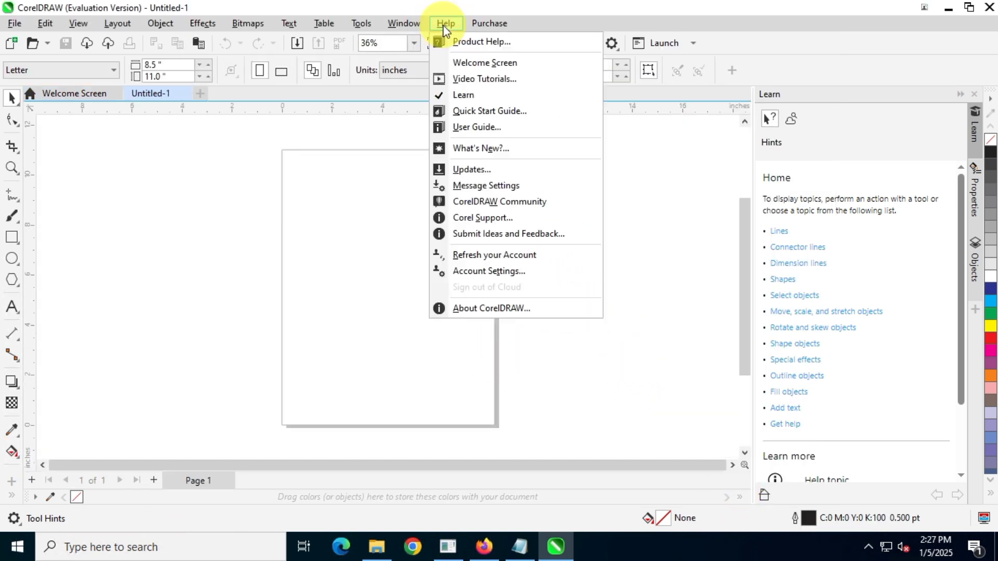
{"action": "left_click", "coordinate": [559, 309]}
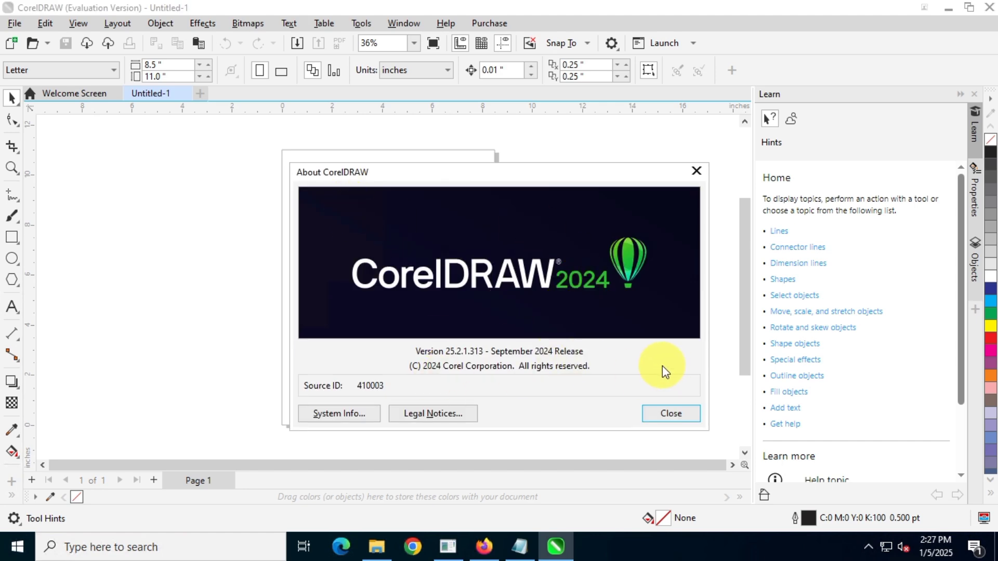
{"action": "left_click", "coordinate": [670, 415]}
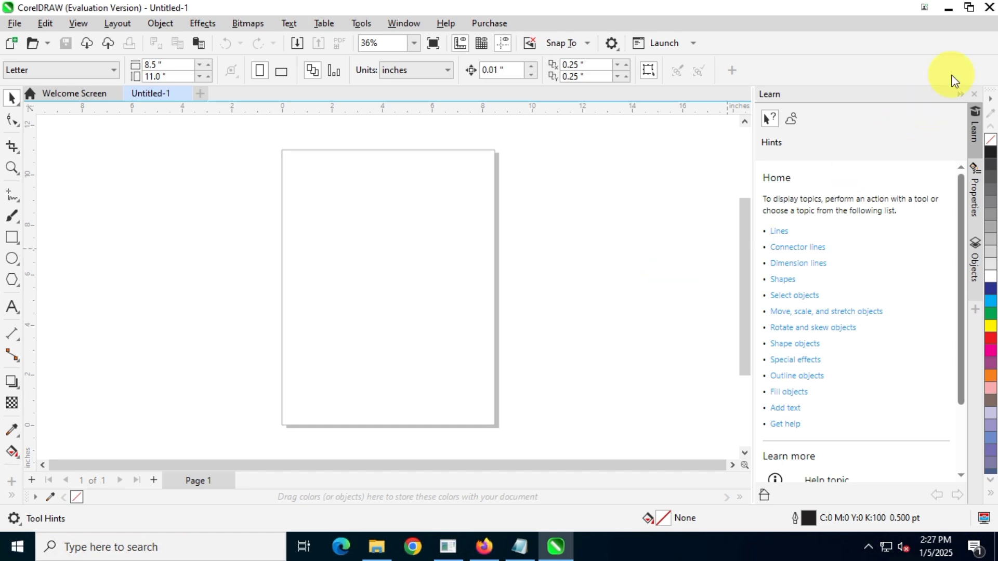
- Exit CorelDRAW and, in the trial reminder, open the serial number entry for an already purchased product
{"action": "left_click", "coordinate": [990, 8]}
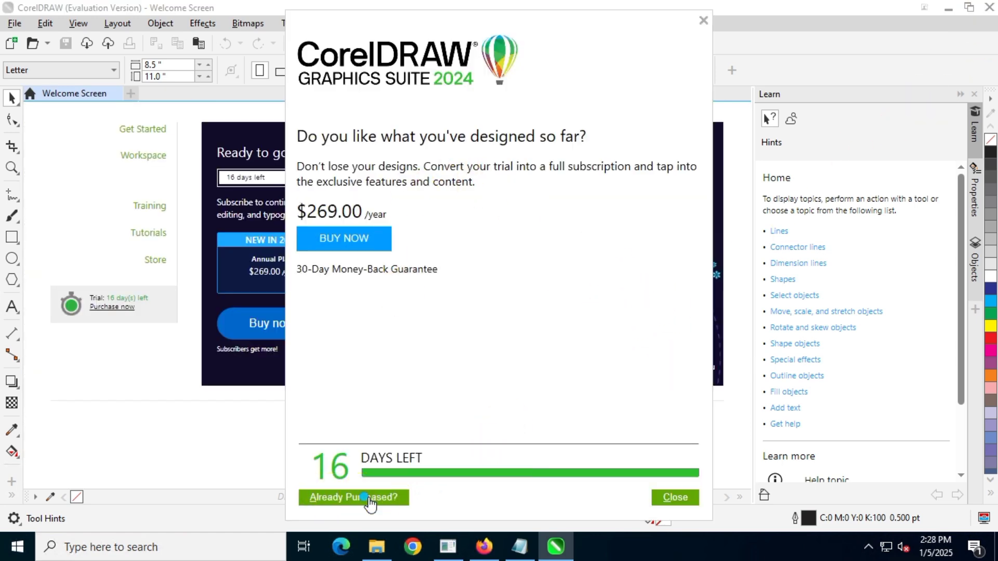
{"action": "left_click", "coordinate": [354, 498]}
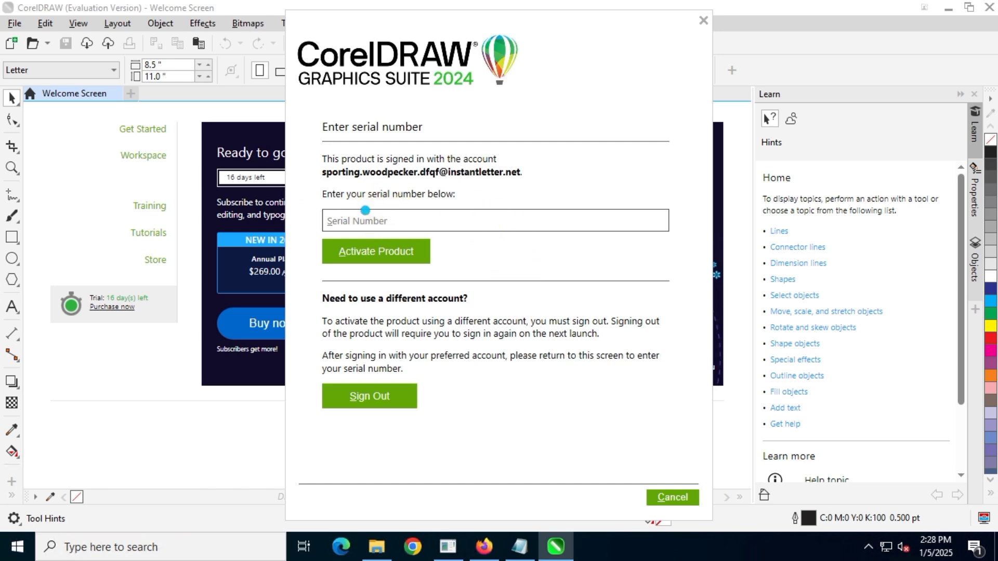
{"action": "left_click", "coordinate": [364, 221]}
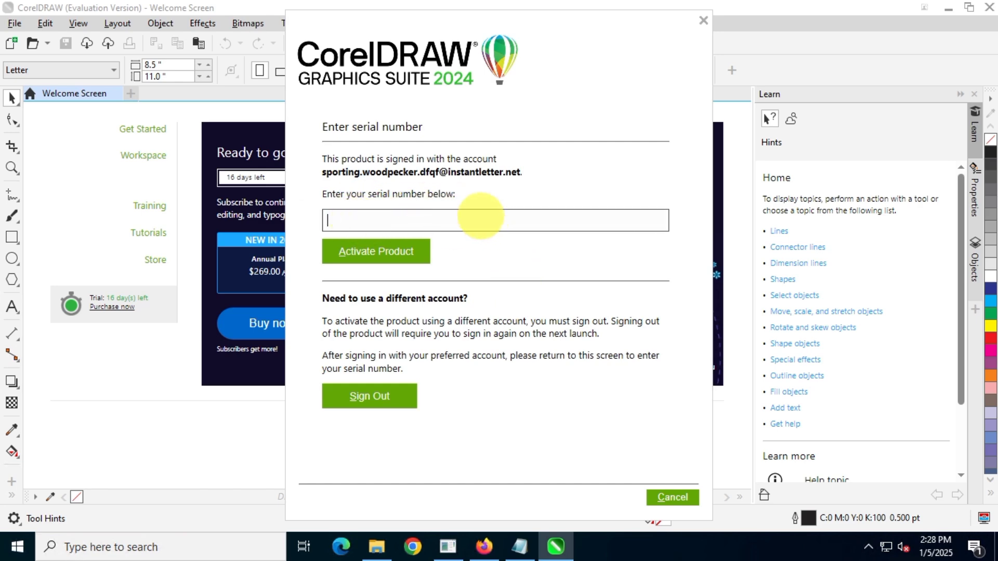
- Switch to the key file in Notepad, copy the entire serial number and minimize Notepad
{"action": "left_click", "coordinate": [519, 546]}
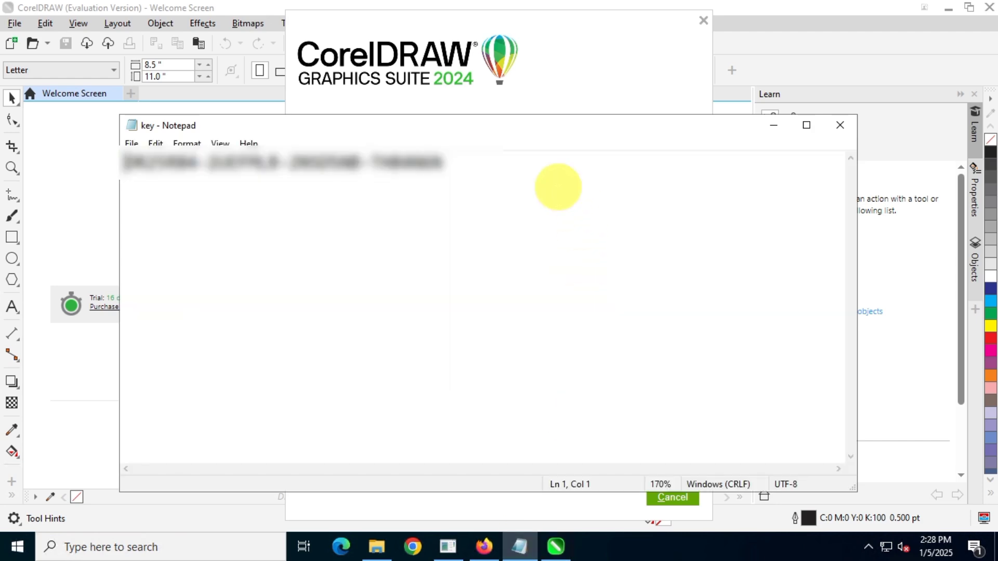
{"action": "key", "text": "ctrl+a"}
{"action": "right_click", "coordinate": [161, 161]}
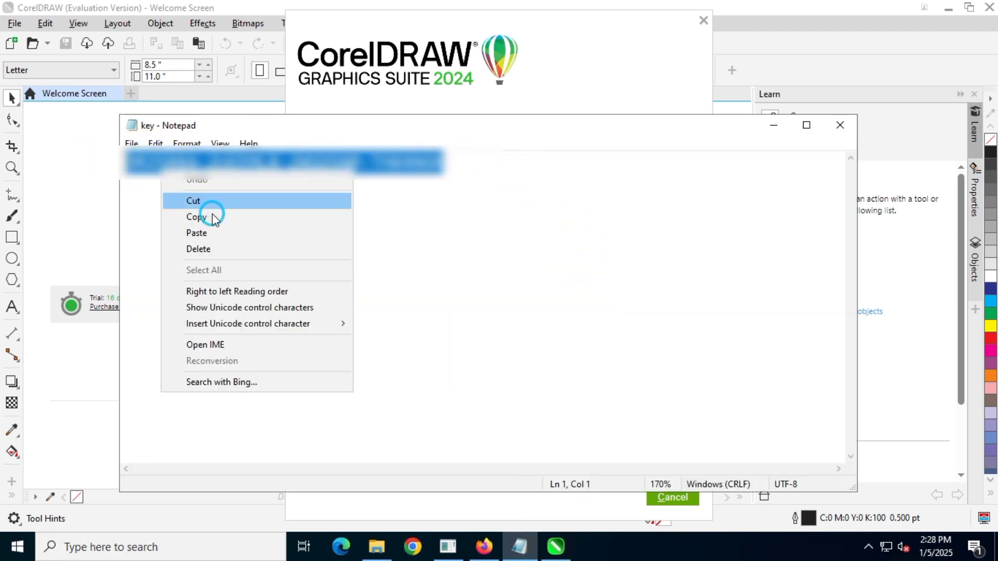
{"action": "left_click", "coordinate": [211, 216]}
{"action": "left_click", "coordinate": [774, 125]}
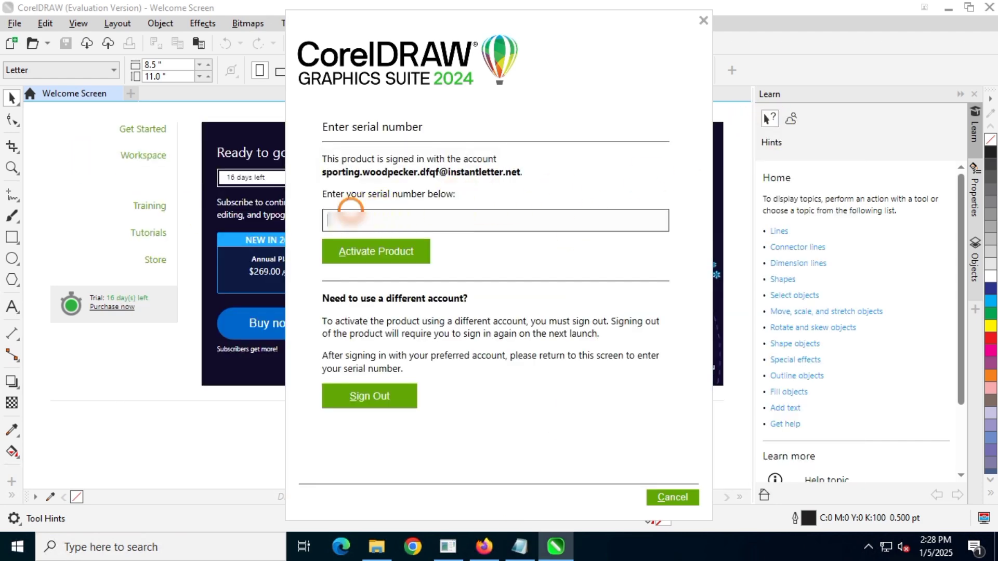
- Paste the serial number into the Serial Number field and activate the product
{"action": "right_click", "coordinate": [362, 221]}
{"action": "left_click", "coordinate": [394, 282]}
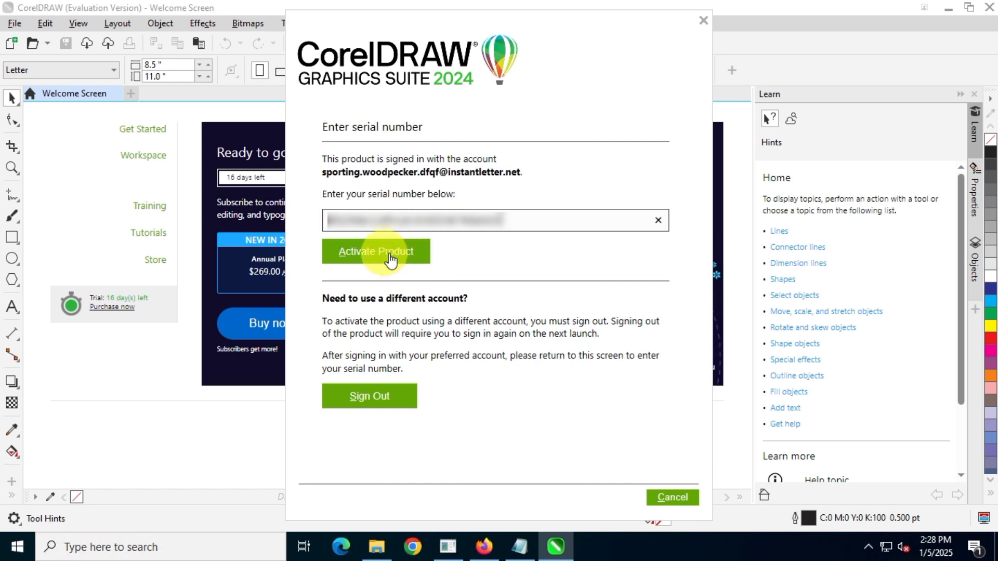
{"action": "left_click", "coordinate": [387, 253]}
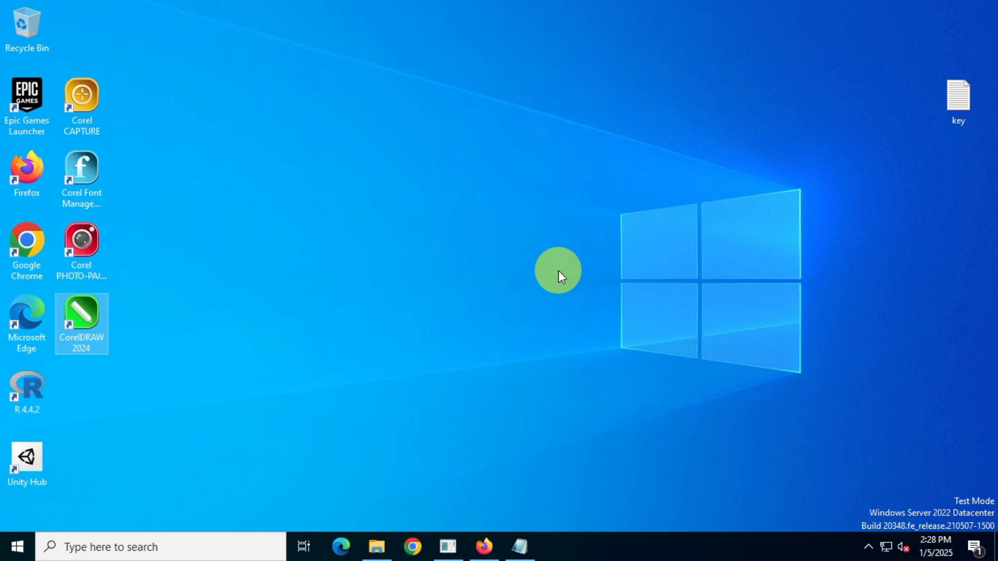
- Relaunch CorelDRAW 2024 from the desktop, check its About CorelDRAW information and close the dialog
{"action": "left_click", "coordinate": [540, 265]}
{"action": "double_click", "coordinate": [86, 317]}
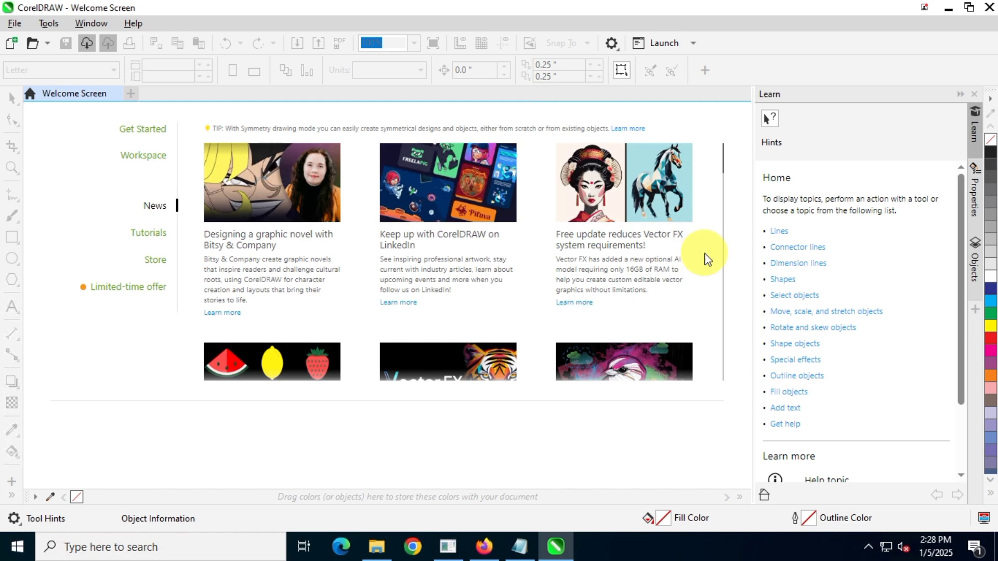
{"action": "left_click", "coordinate": [133, 23]}
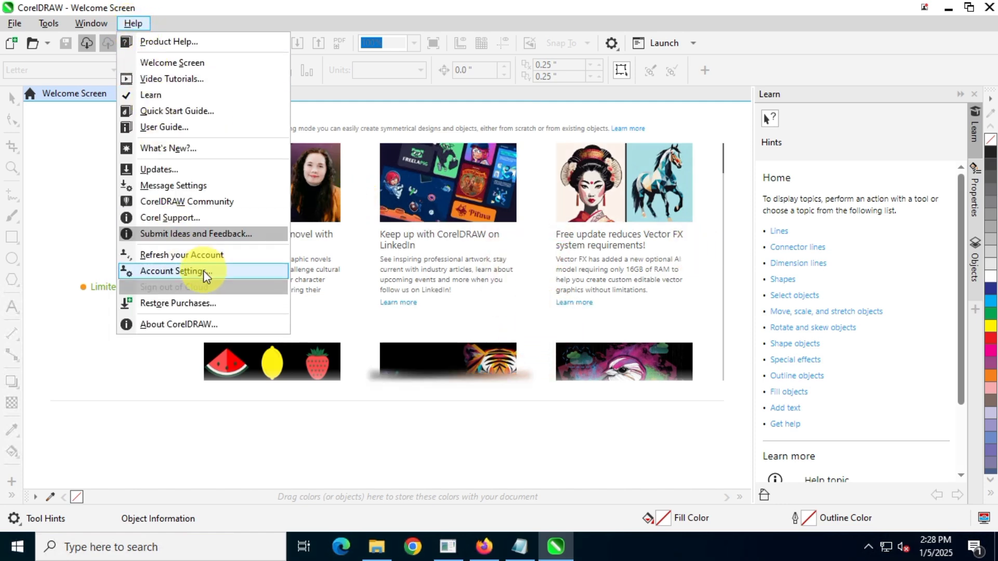
{"action": "left_click", "coordinate": [174, 328]}
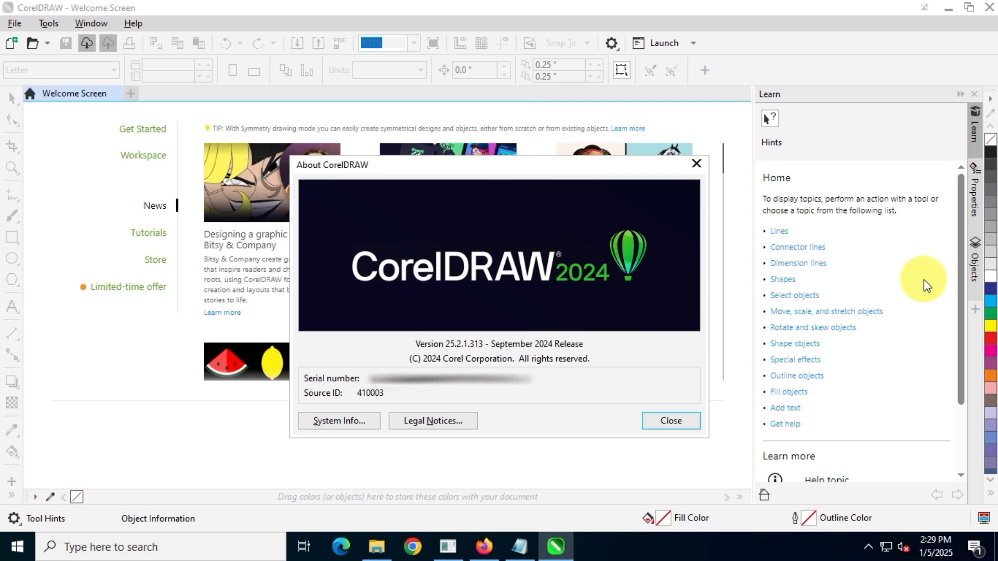
{"action": "left_click", "coordinate": [670, 419]}
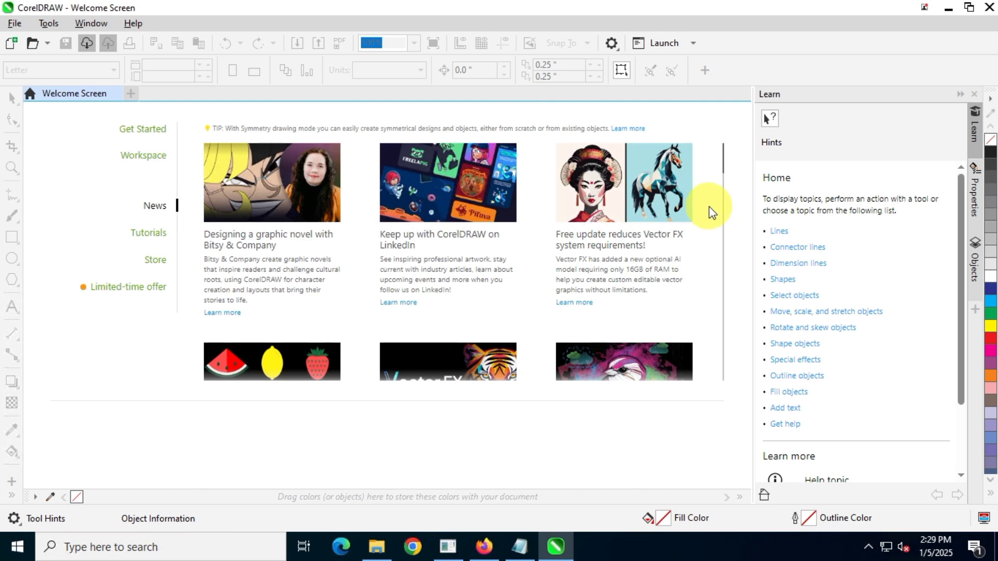
- Create a one-page CMYK document of 8.5 x 11 inches at 300 dpi from the CorelDRAW default preset
{"action": "left_click", "coordinate": [130, 94]}
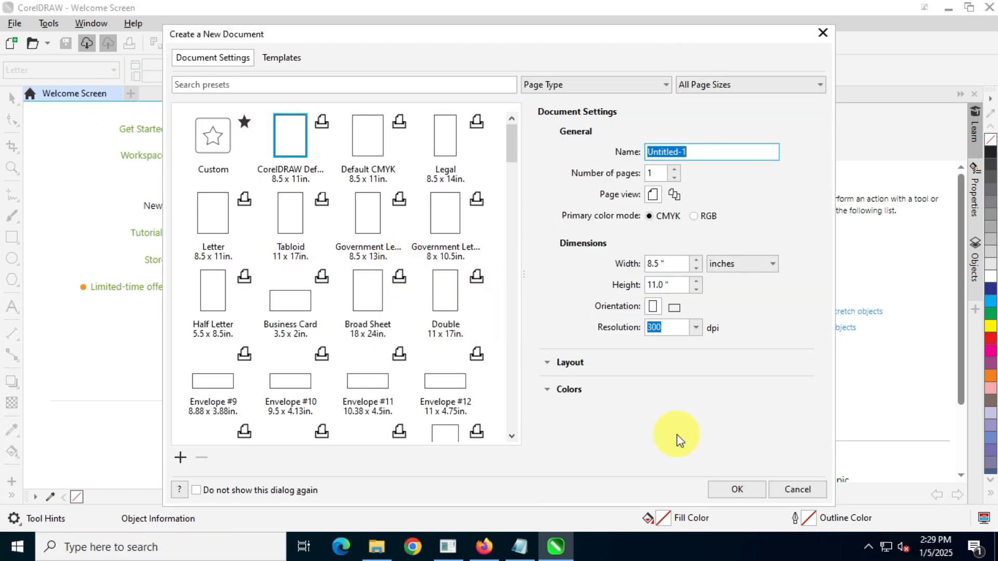
{"action": "left_click", "coordinate": [736, 490]}
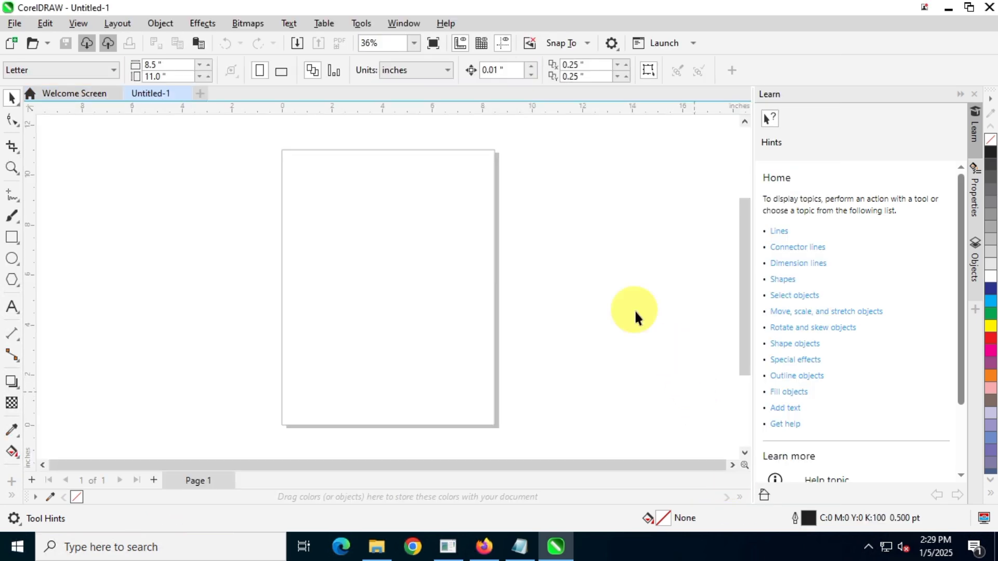